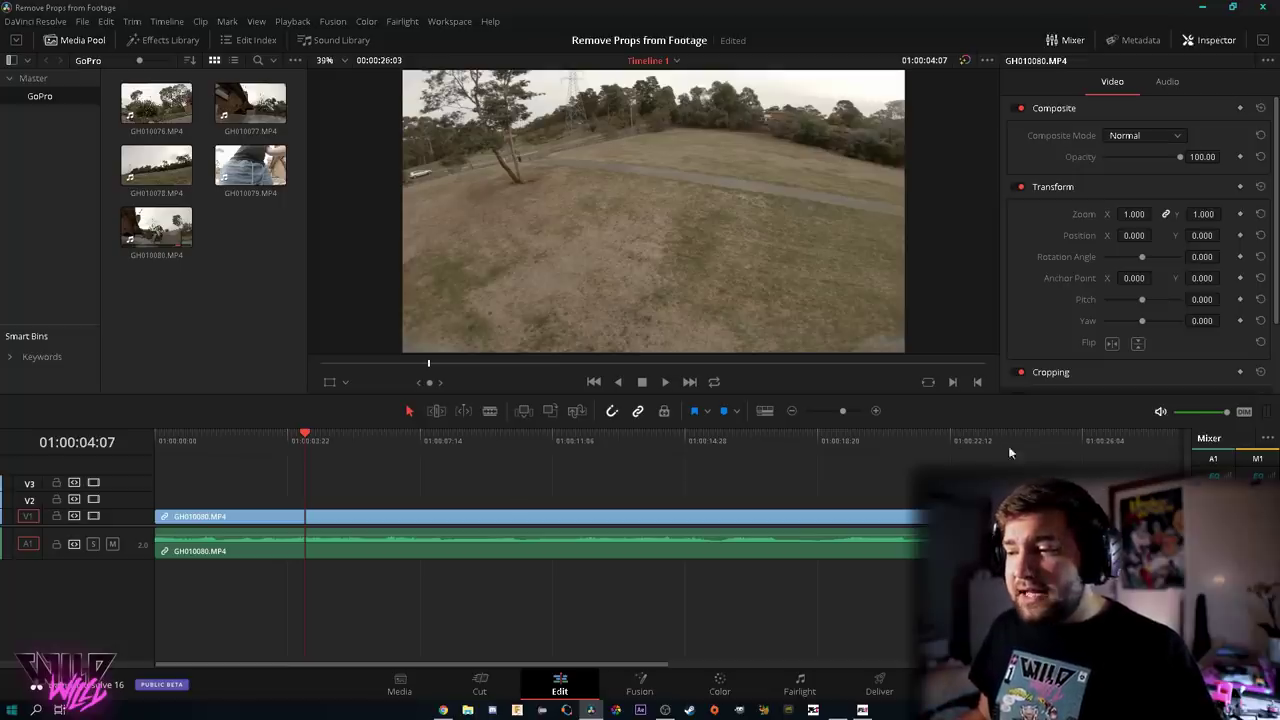
- Add an Adjustment Clip on V2 above the GH010080.MP4 footage, starting at the timeline's beginning, and extend it over the footage
click(160, 40)
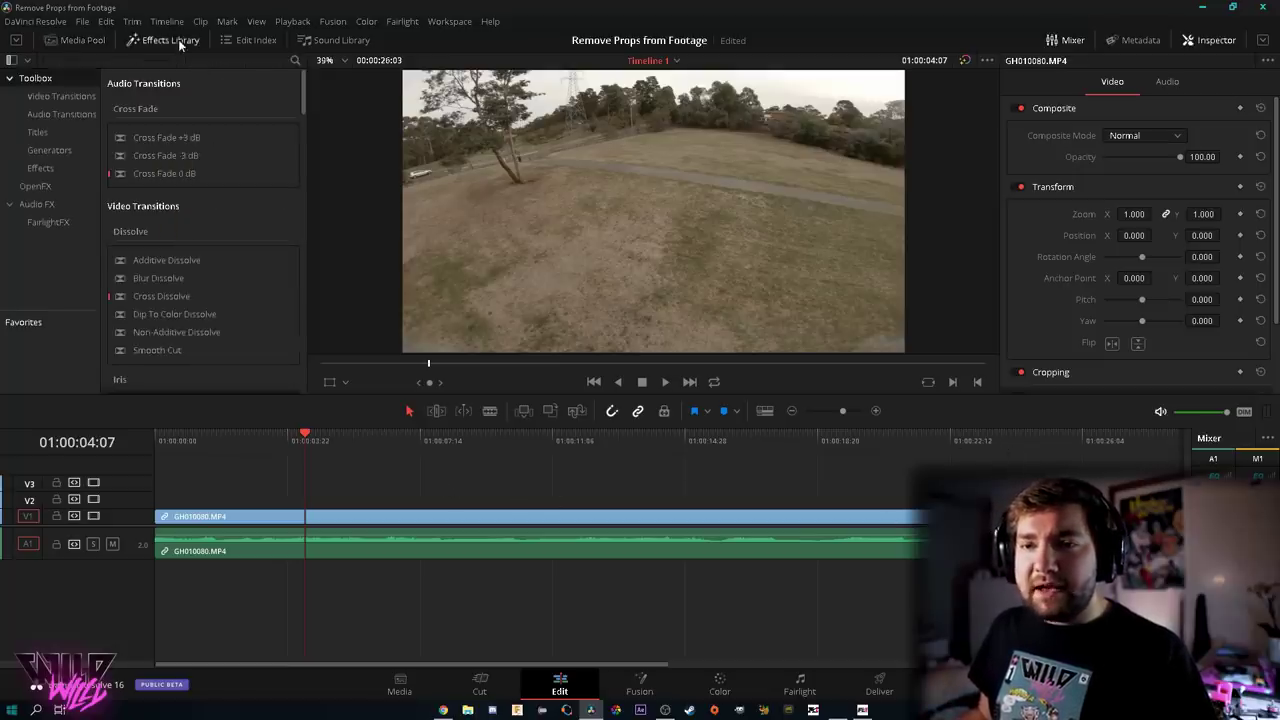
click(296, 64)
text(adju)
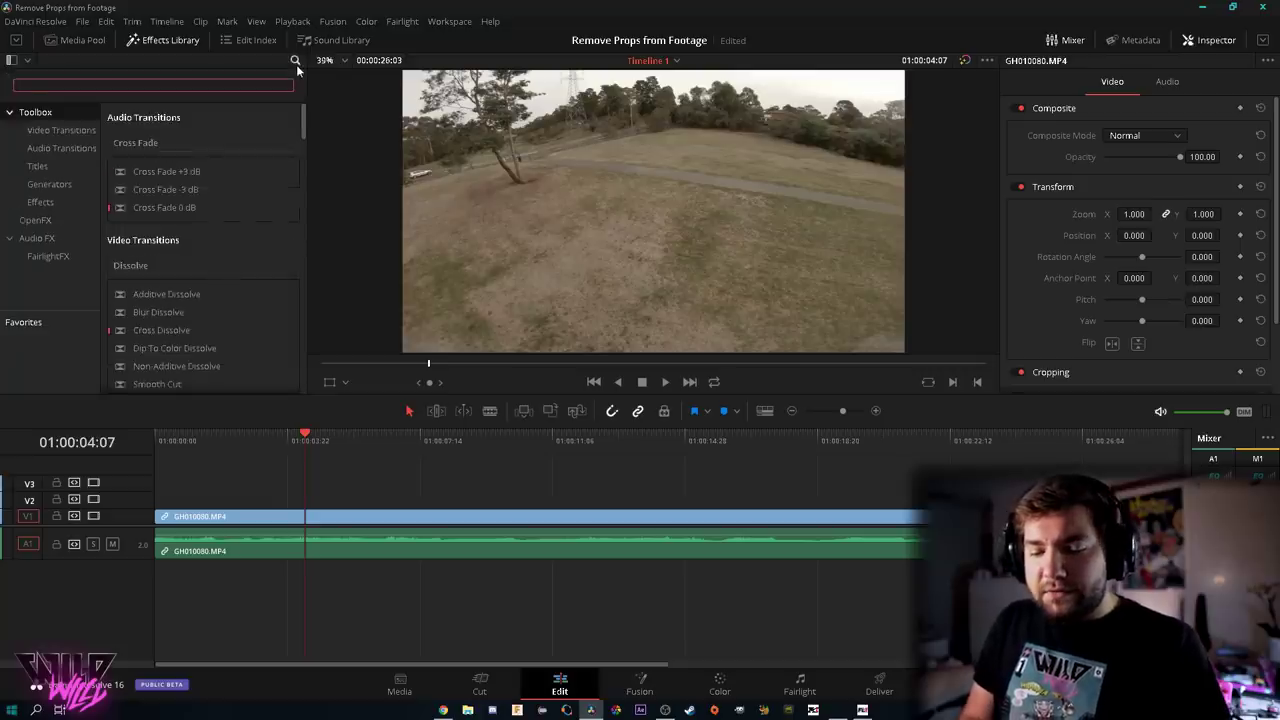
text(stment)
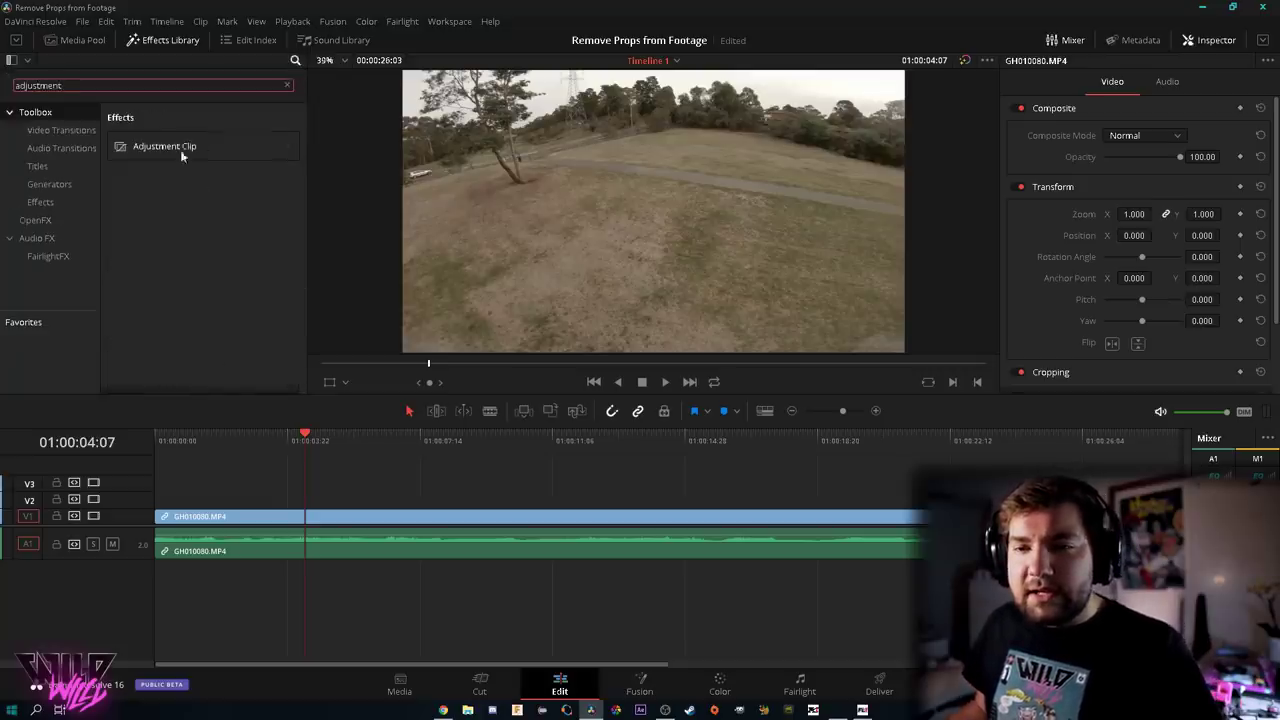
drag(175, 150, 157, 499)
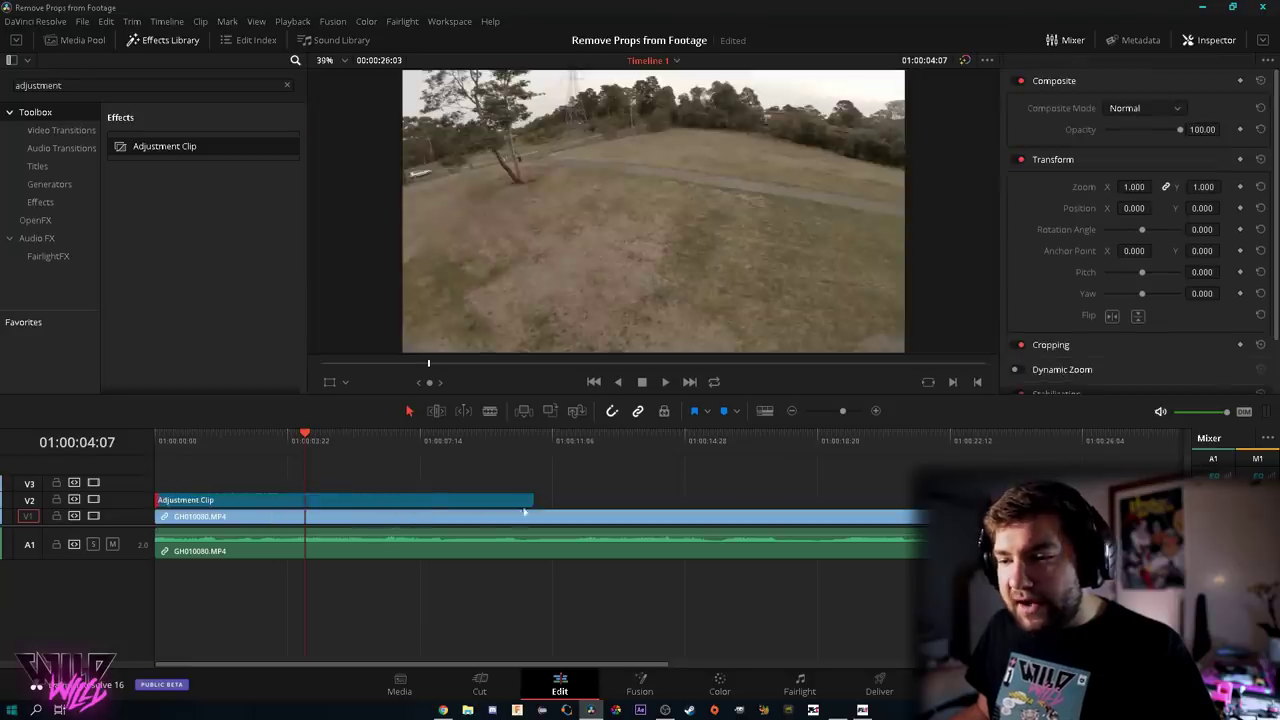
drag(533, 499, 925, 499)
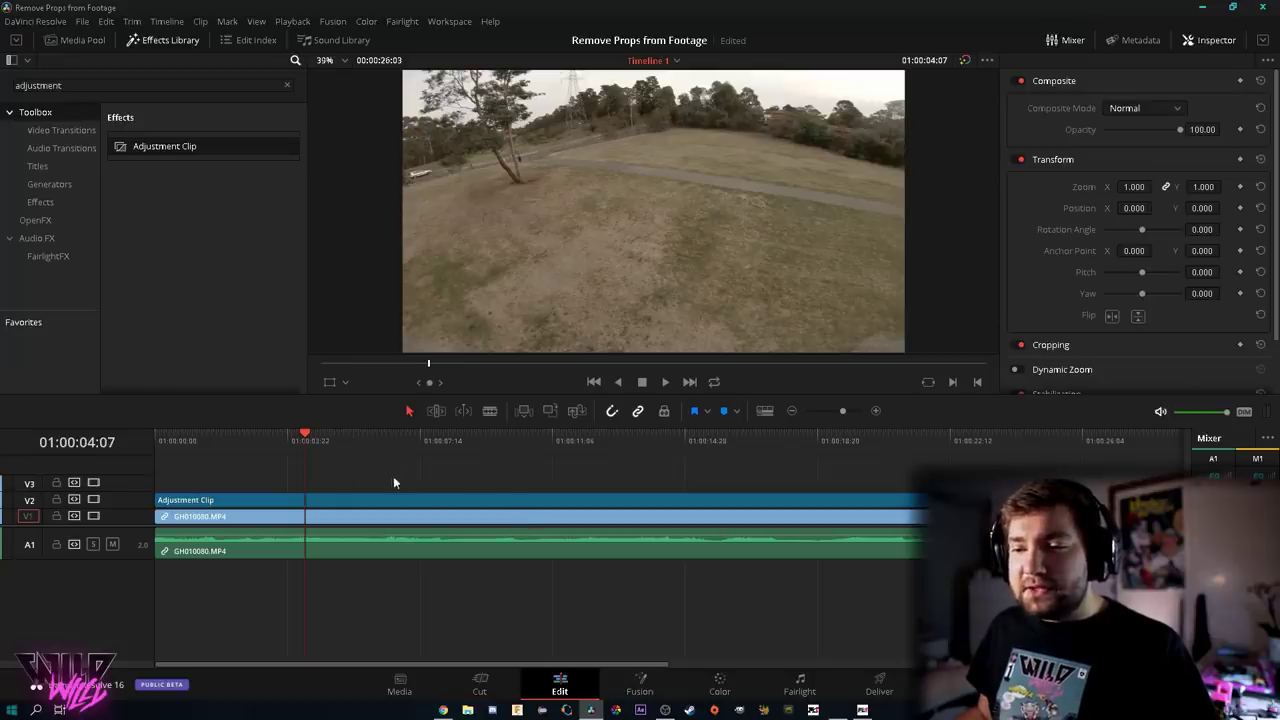
- Inspect the adjustment clip's node composition in Fusion, then return to the edit timeline
click(296, 502)
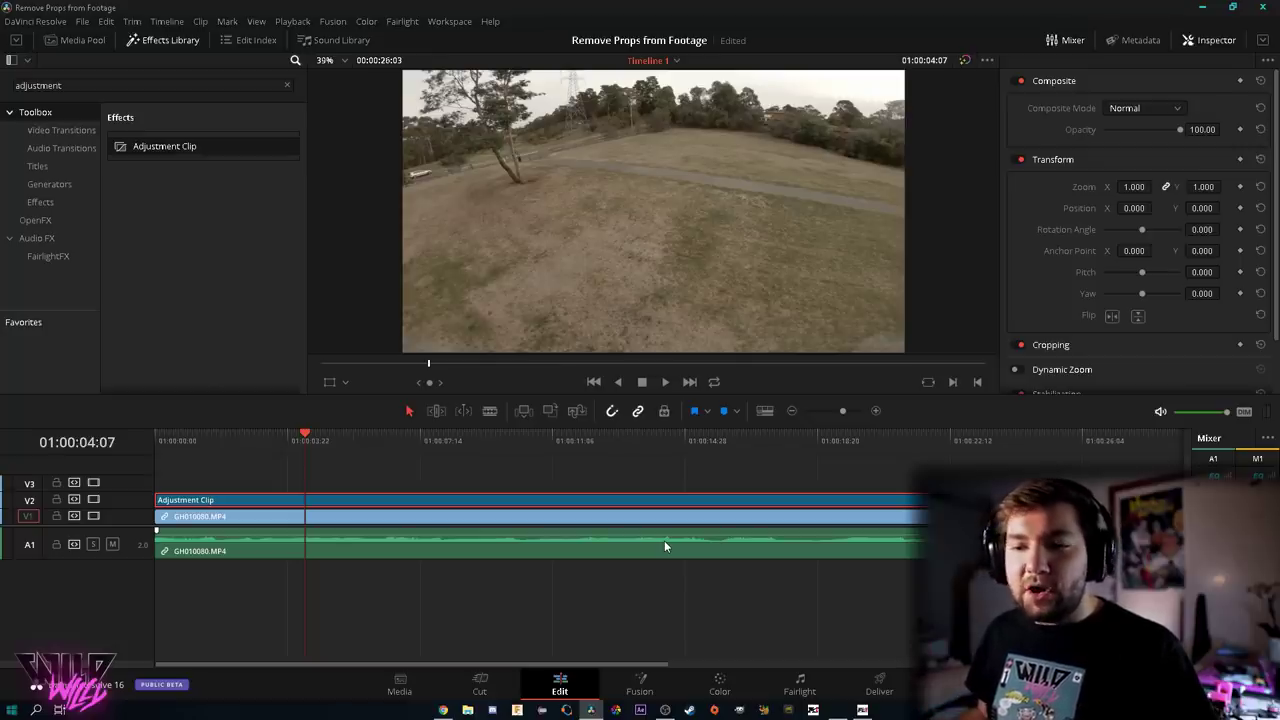
click(499, 470)
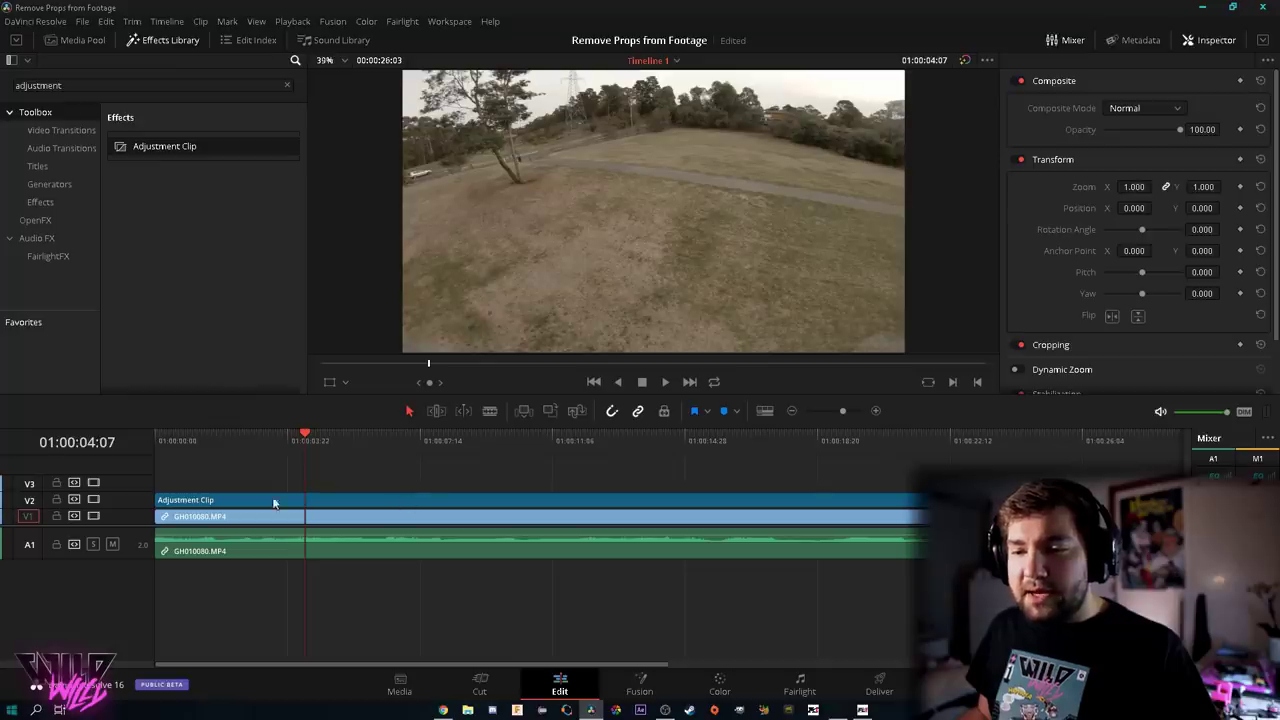
click(451, 503)
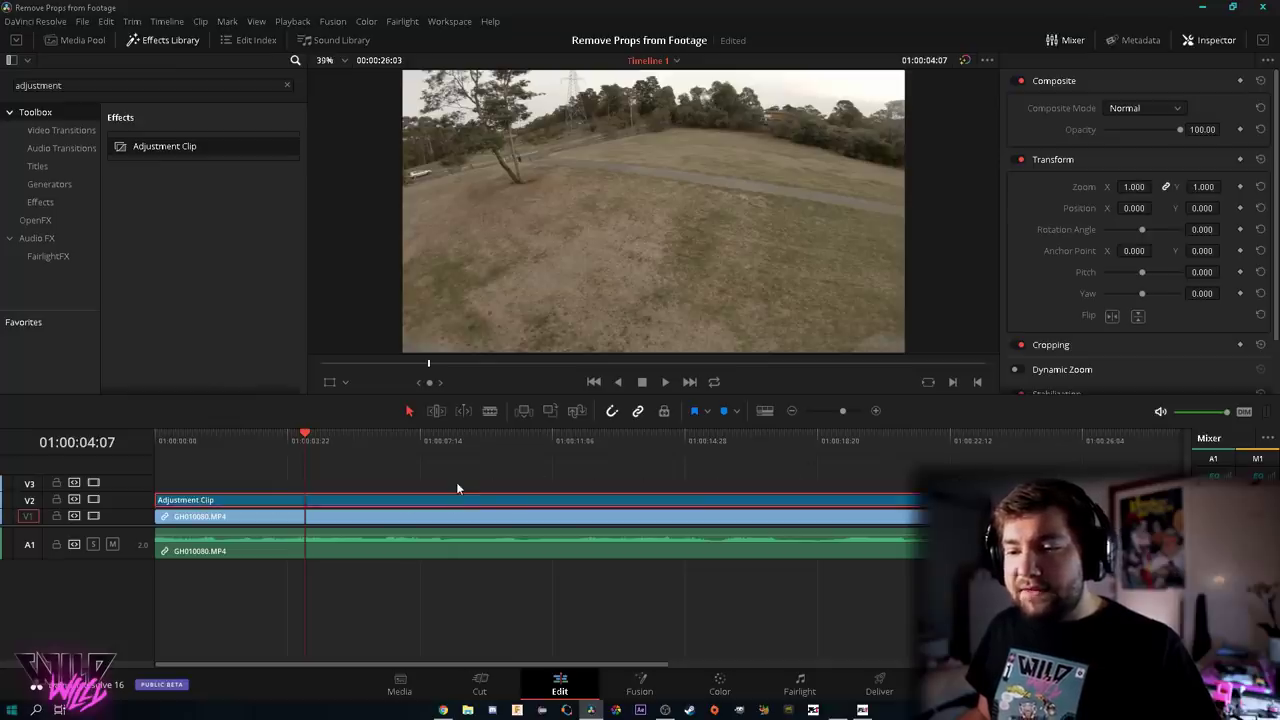
click(640, 686)
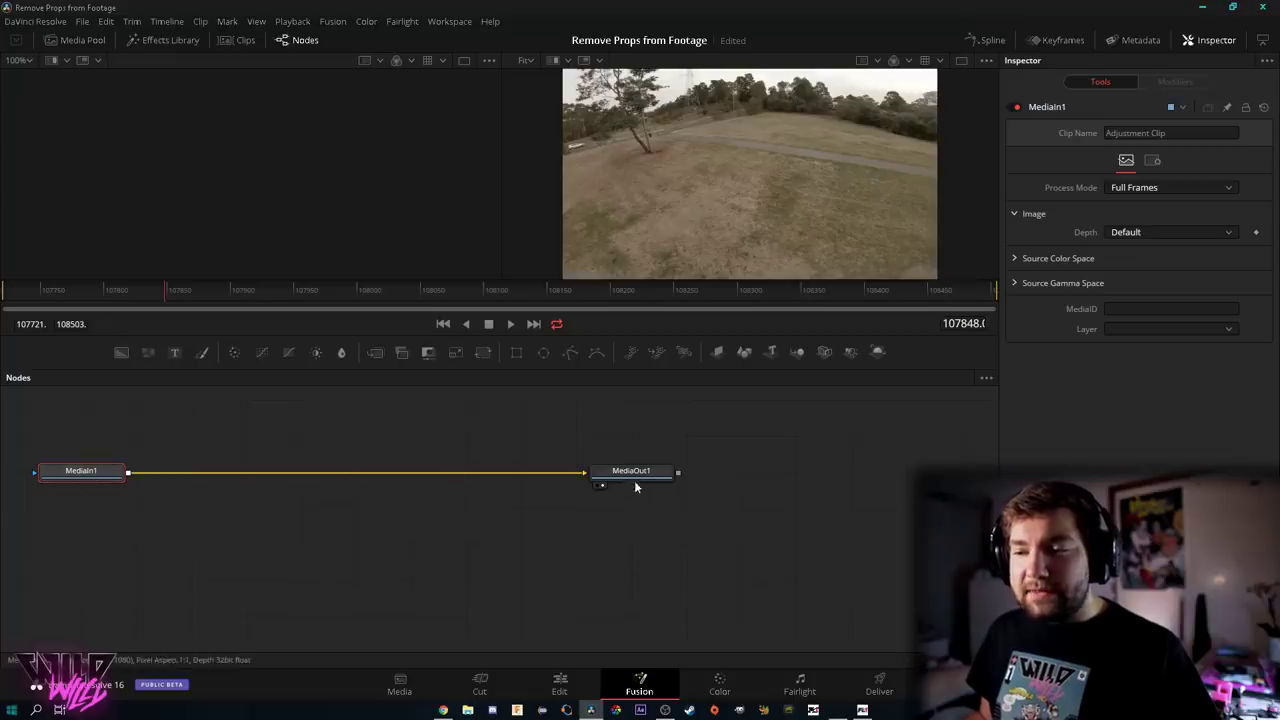
click(508, 522)
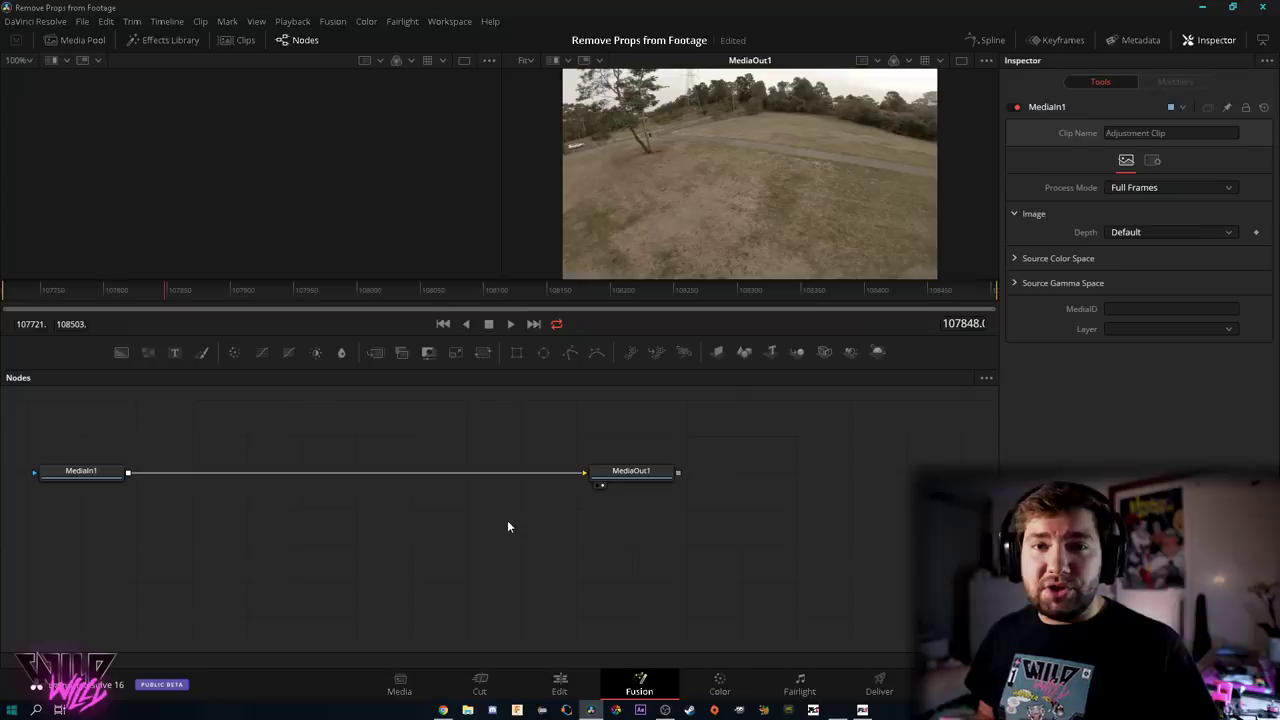
key(shift+4)
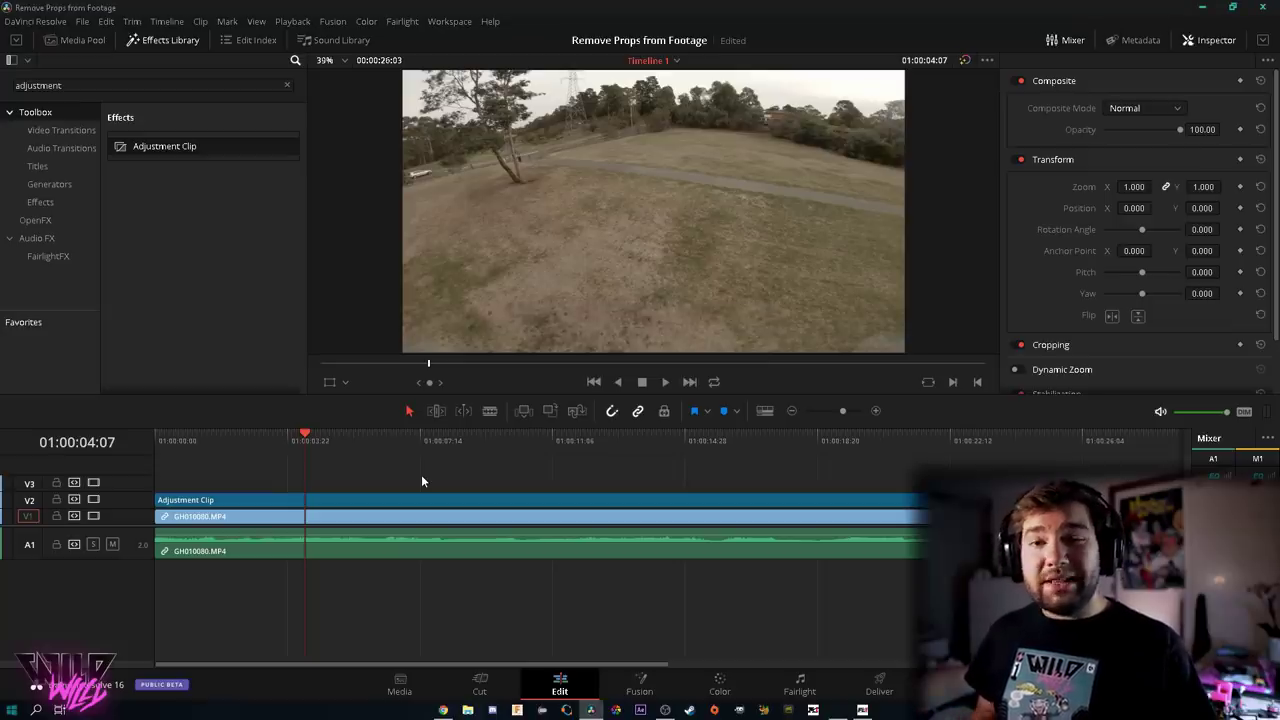
- Find the OpenFX Lens Distortion filter and try applying it to the adjustment clip on V2
click(287, 85)
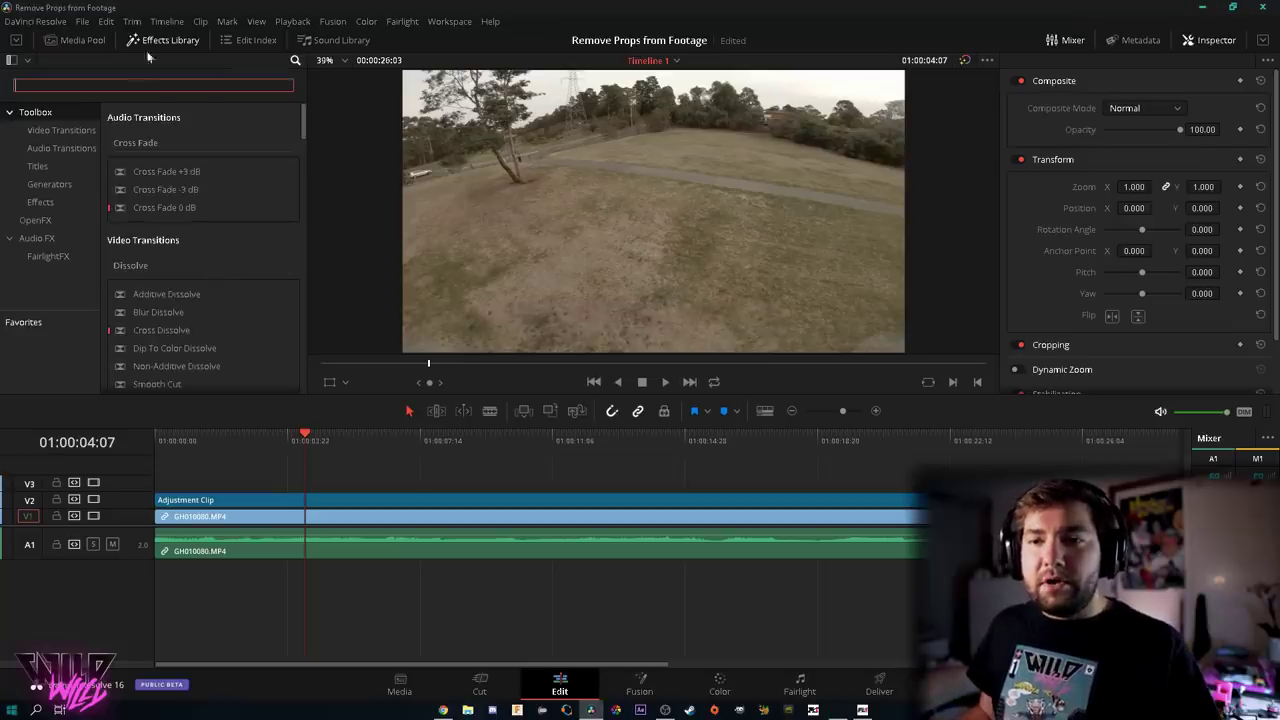
click(35, 220)
click(138, 85)
text(lens)
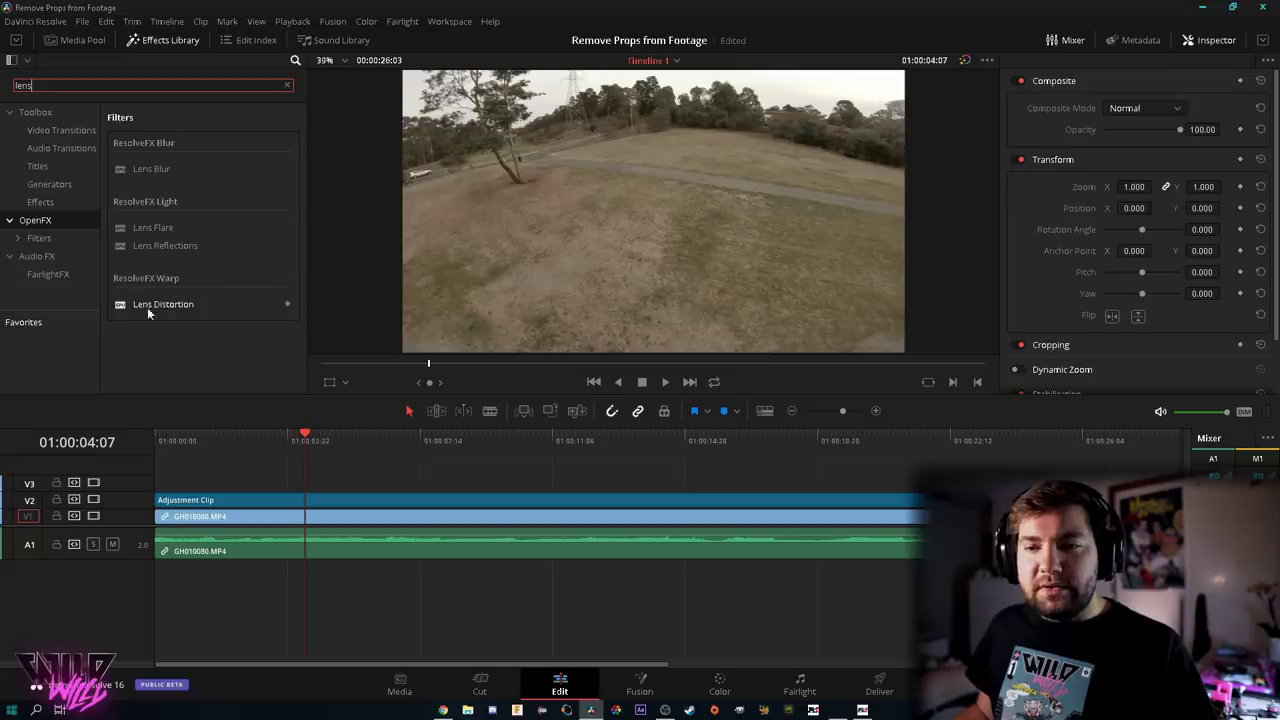
drag(168, 306, 240, 487)
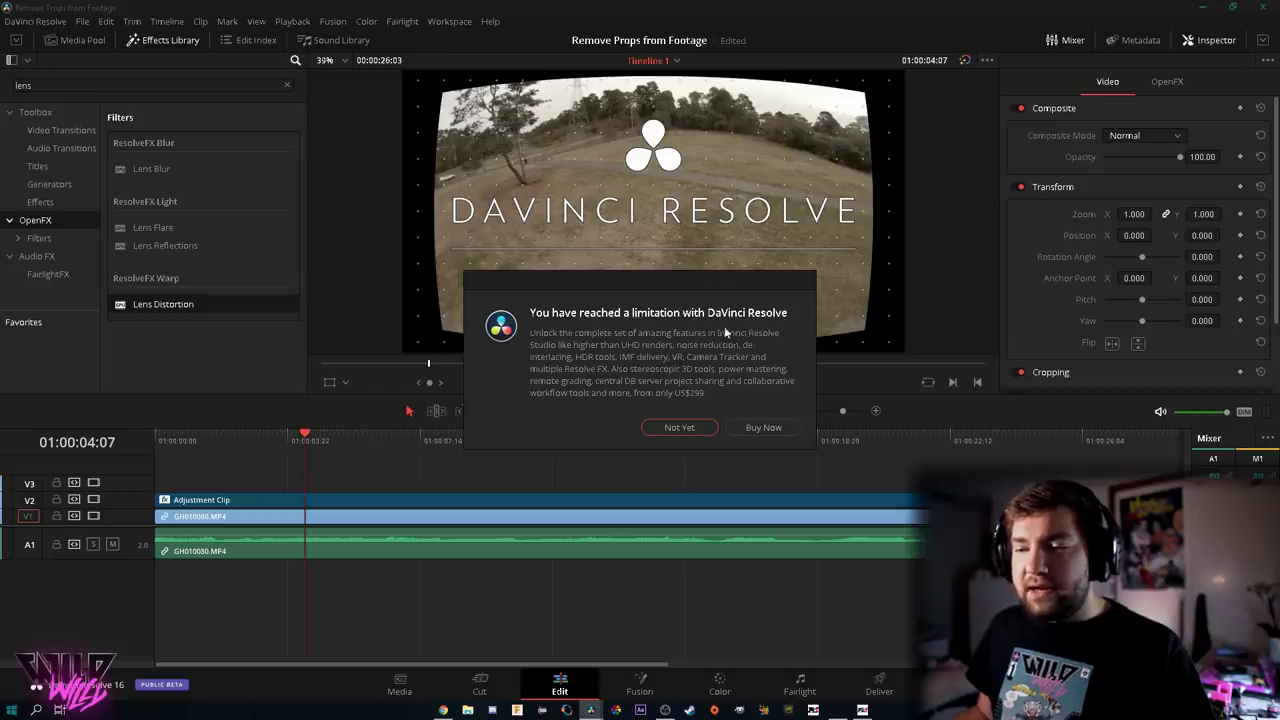
- Decline the Studio upgrade and remove the Lens Distortion filter from the adjustment clip
click(680, 427)
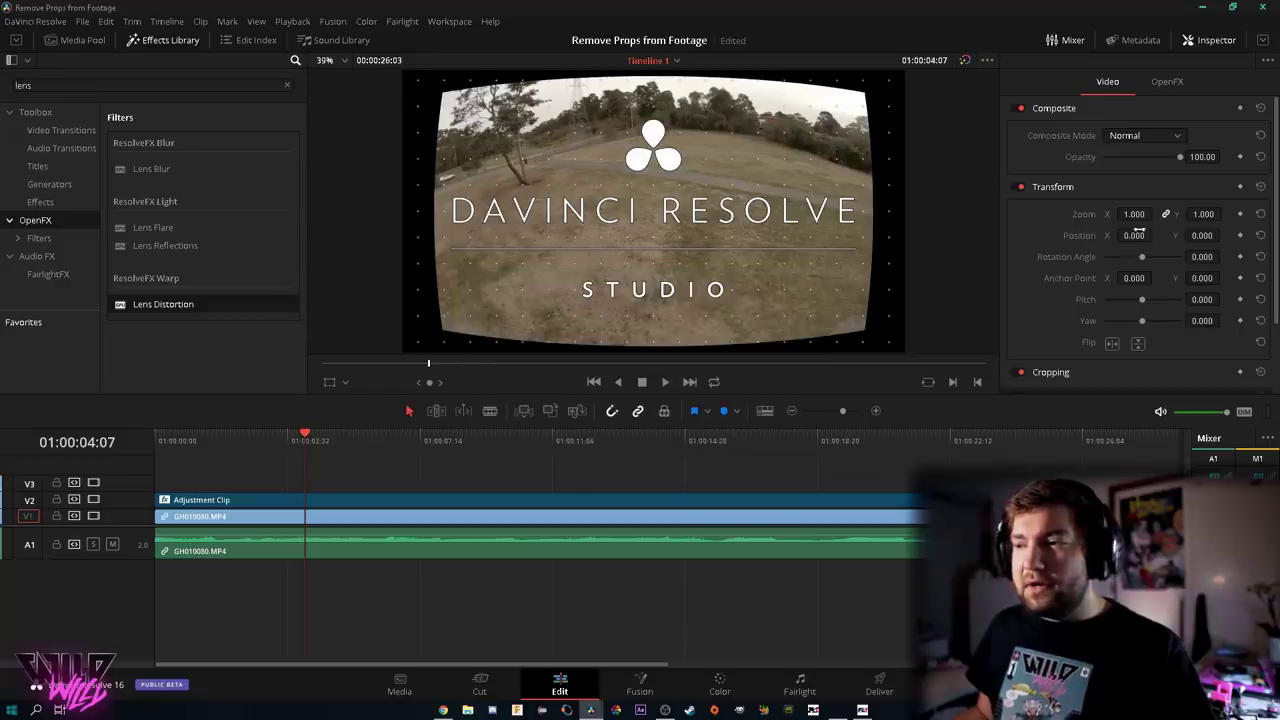
click(1167, 82)
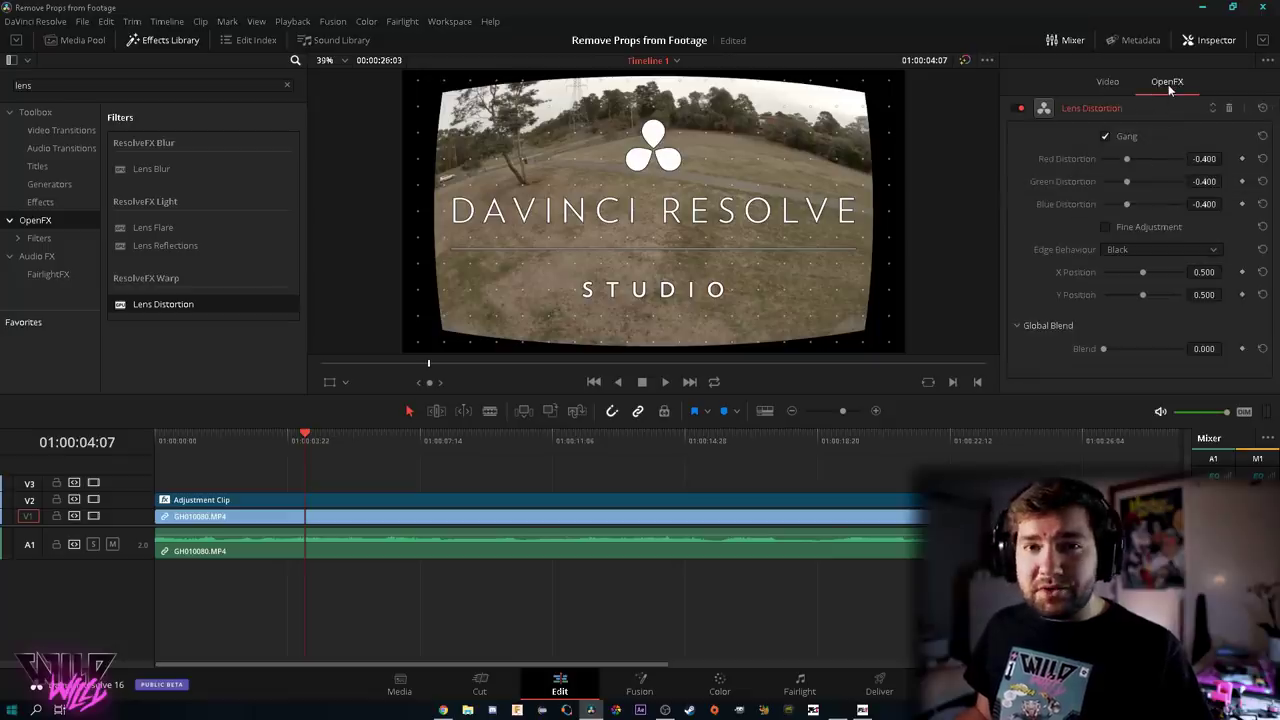
click(1229, 107)
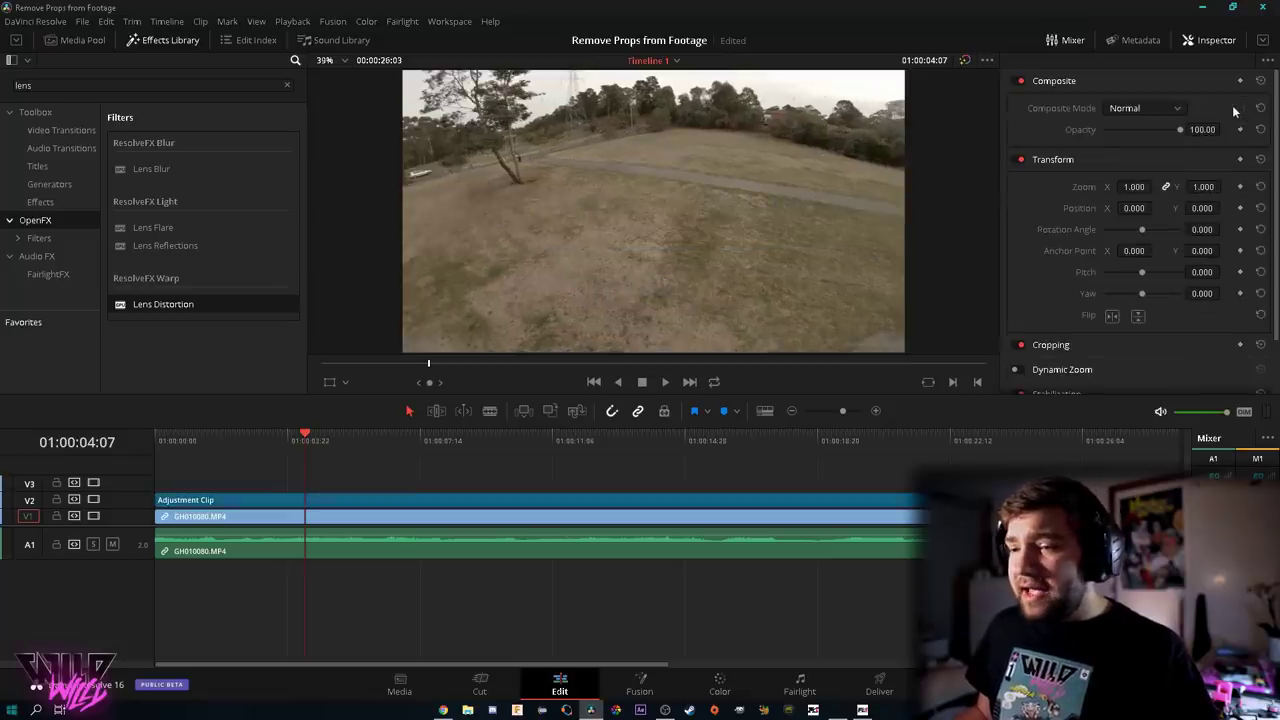
- Open the adjustment clip in Fusion and add a Lens Distort node to its composition
click(639, 683)
click(520, 568)
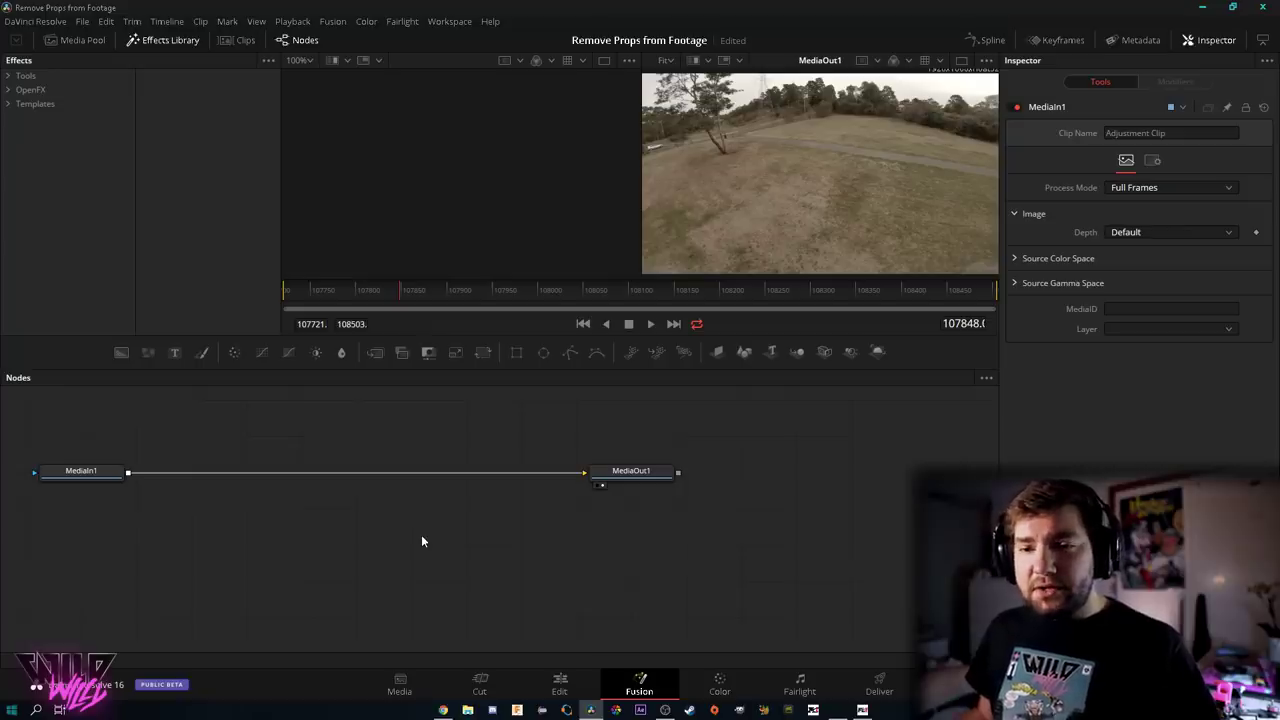
key(shift+space)
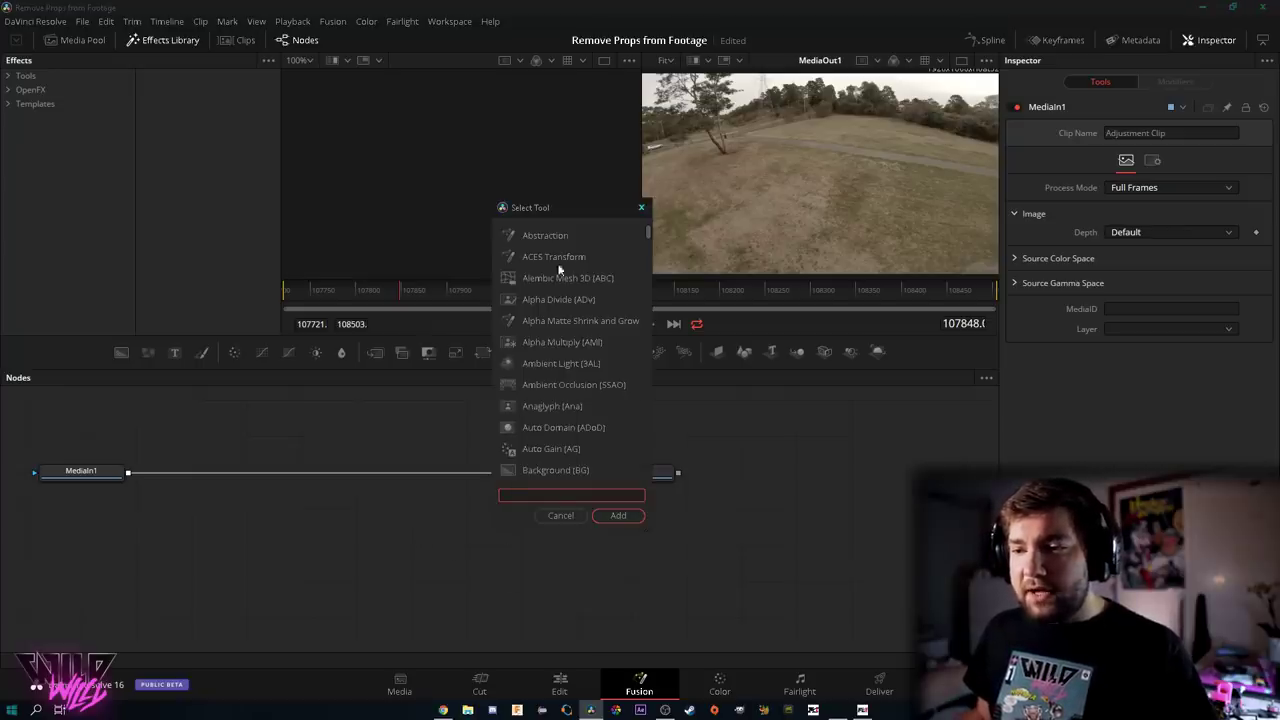
drag(645, 235, 648, 264)
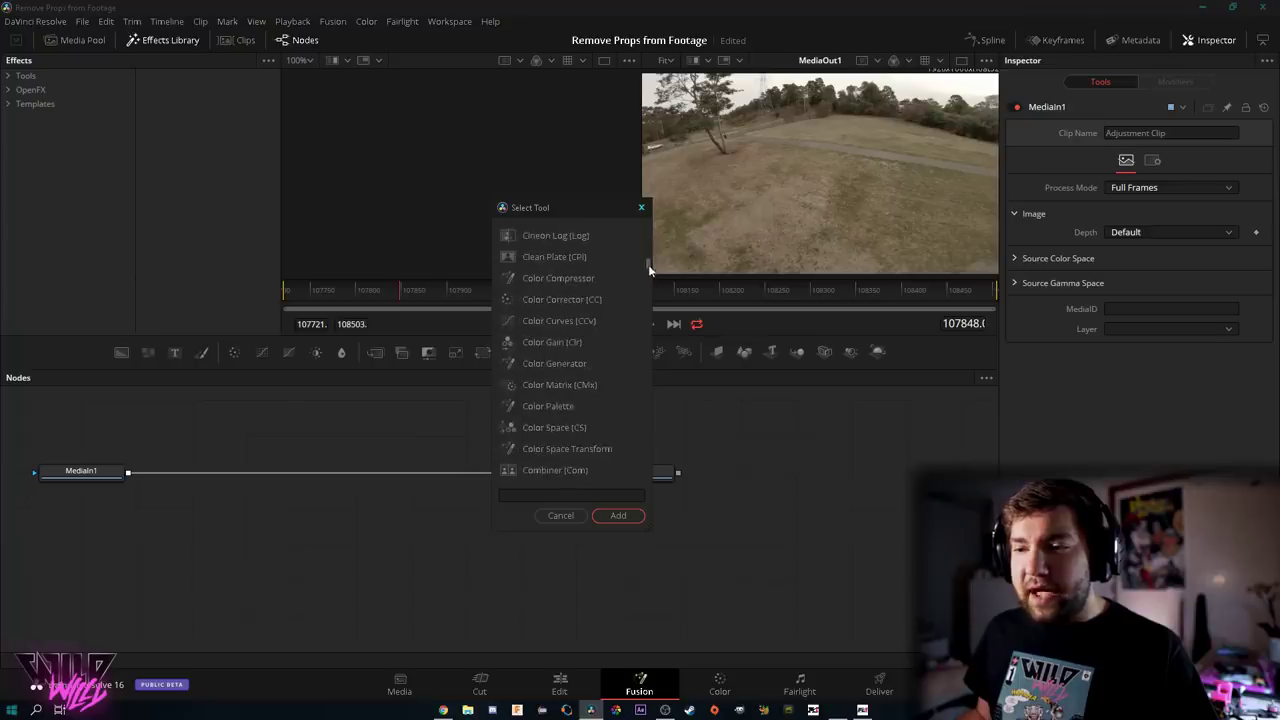
click(576, 497)
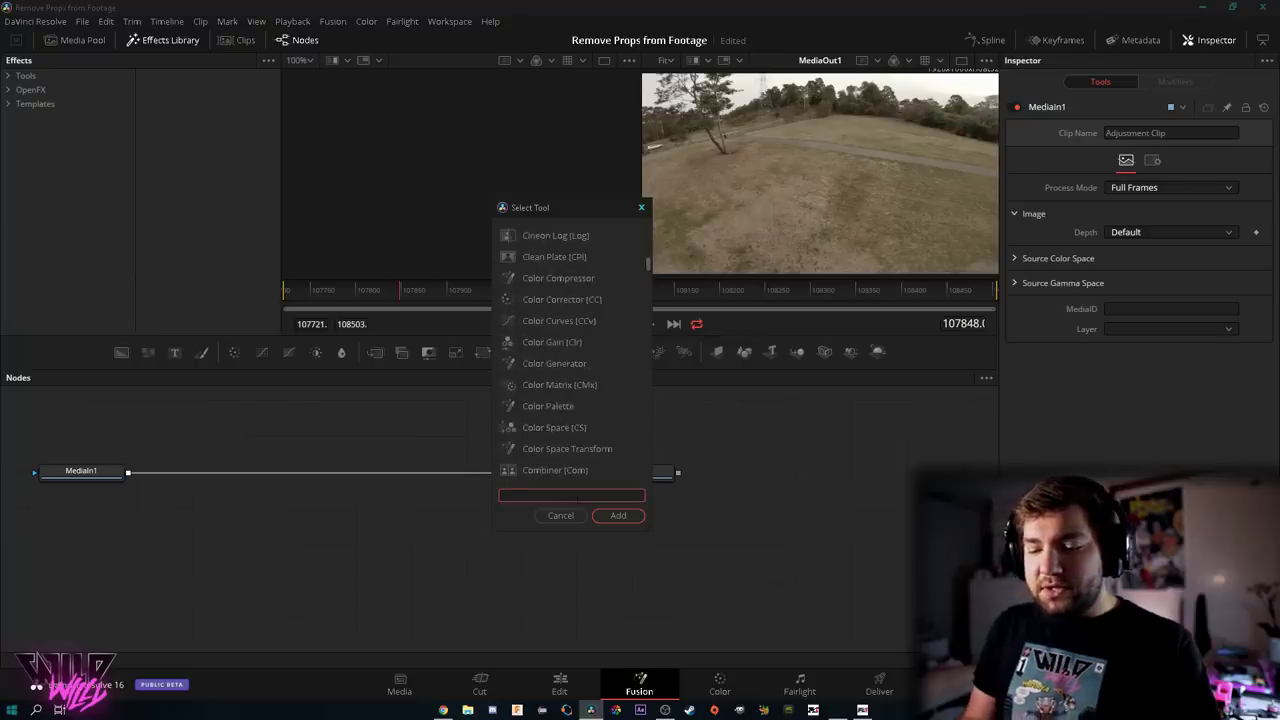
text(lens)
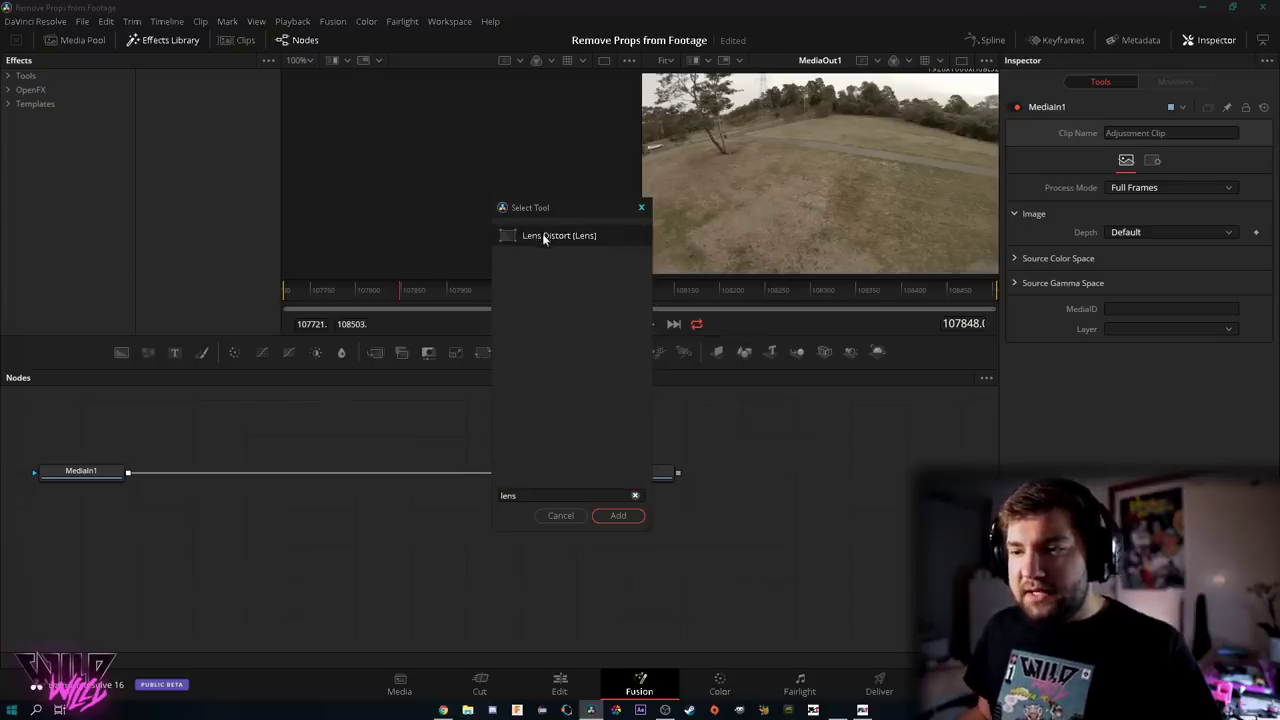
click(624, 518)
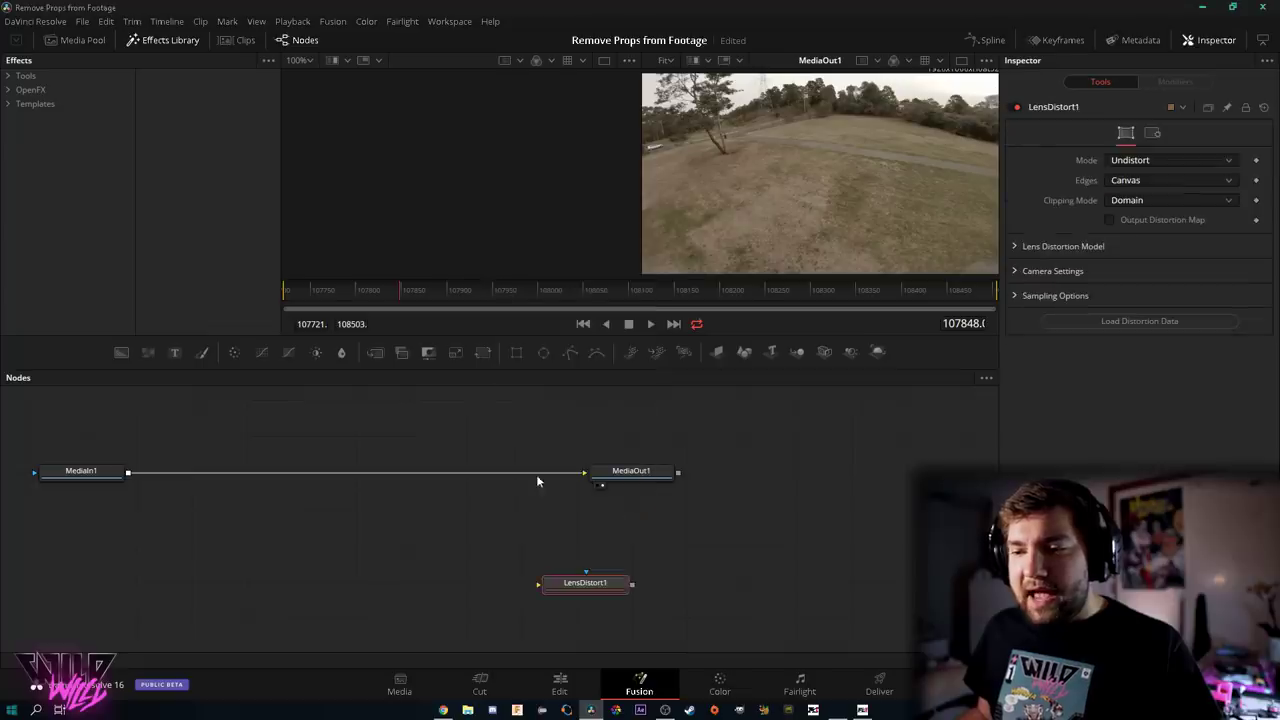
- Reposition the Lens Distort node just above the connection between MediaIn1 and MediaOut1, and preview frame 107946
drag(615, 590, 477, 553)
drag(477, 420, 713, 450)
click(508, 300)
mouse_move(508, 300)
mouse_down()
mouse_move(575, 291)
mouse_move(489, 292)
mouse_up()
drag(772, 436, 382, 428)
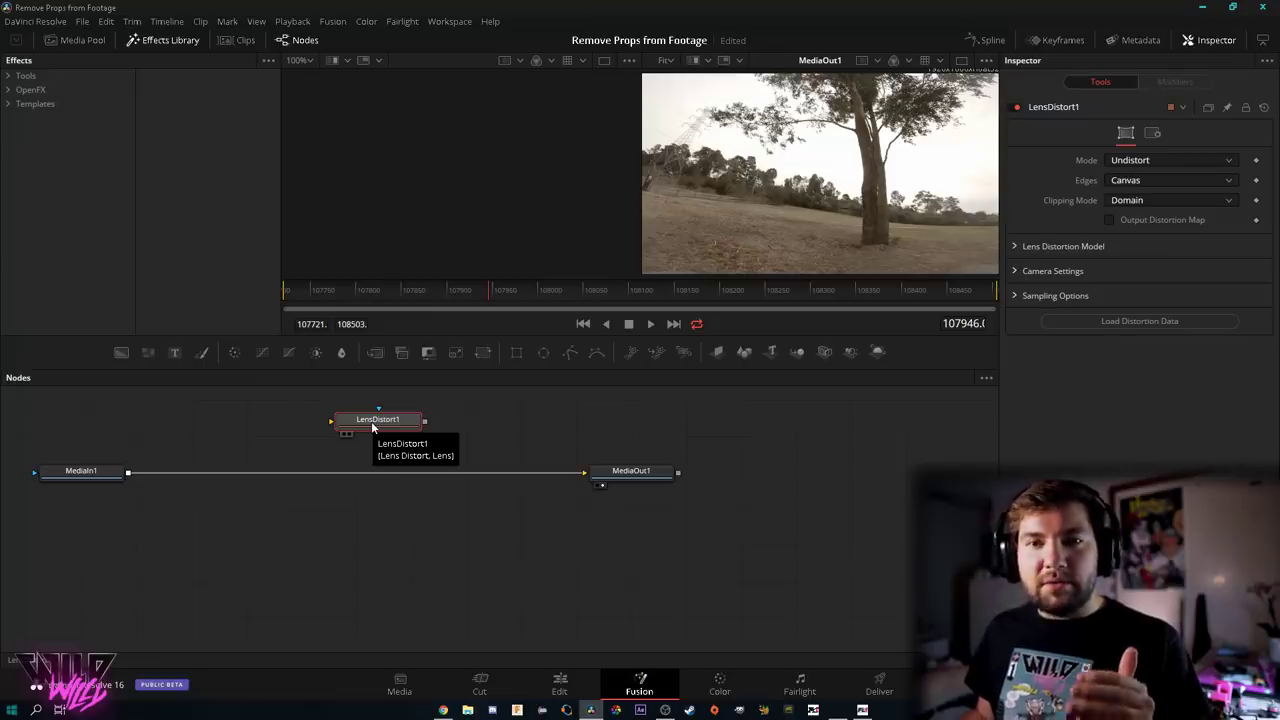
drag(371, 421, 373, 434)
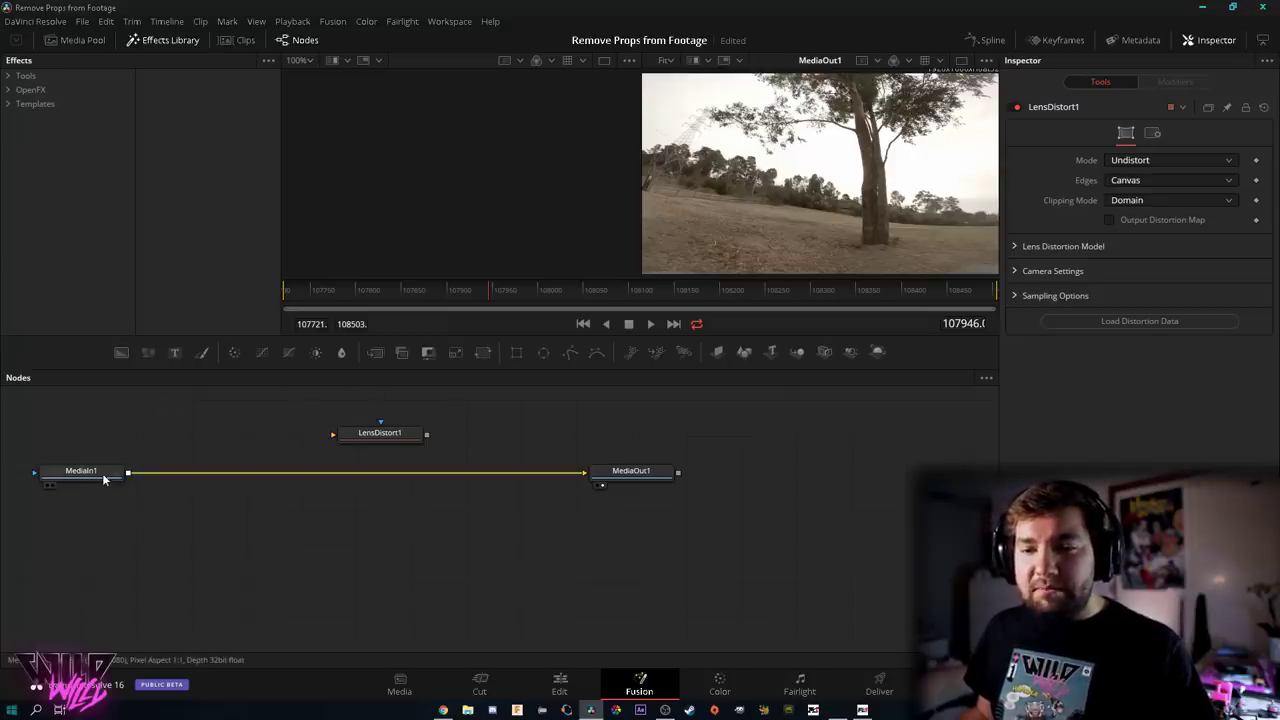
- Disconnect MediaIn1 from MediaOut1, then show MediaIn1 in the first viewer and play back the footage
click(525, 474)
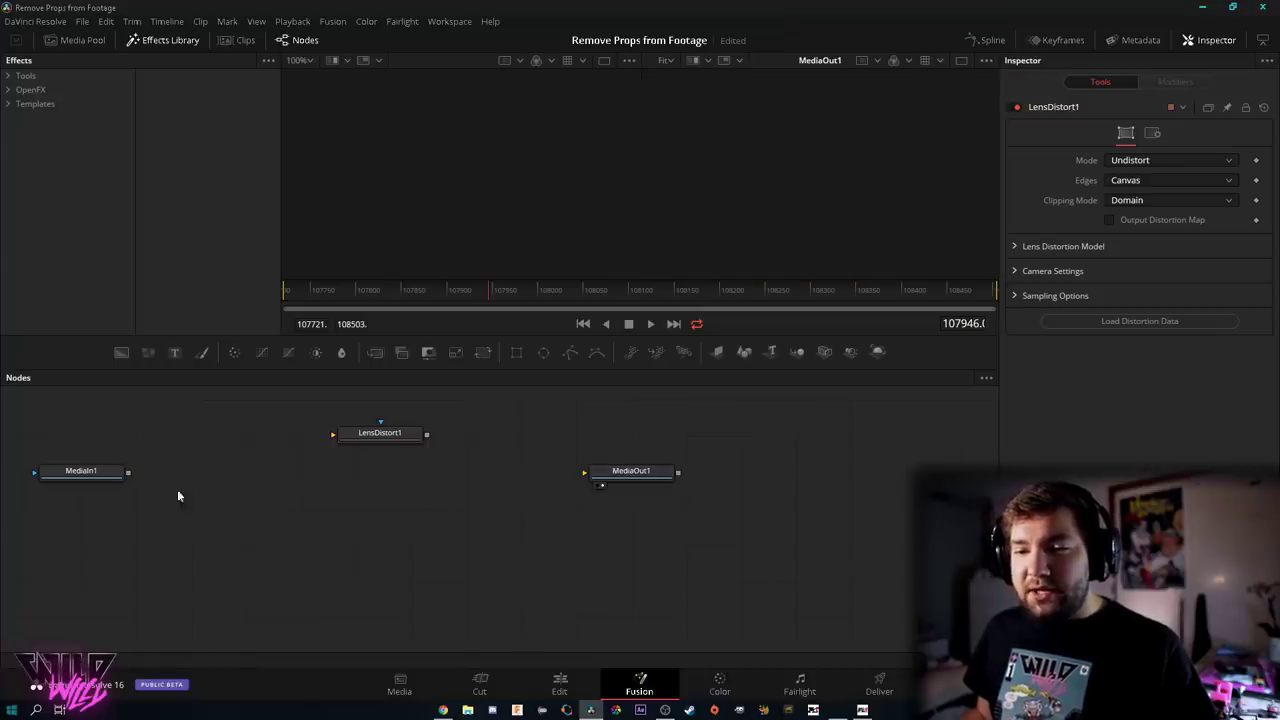
click(85, 474)
key(1)
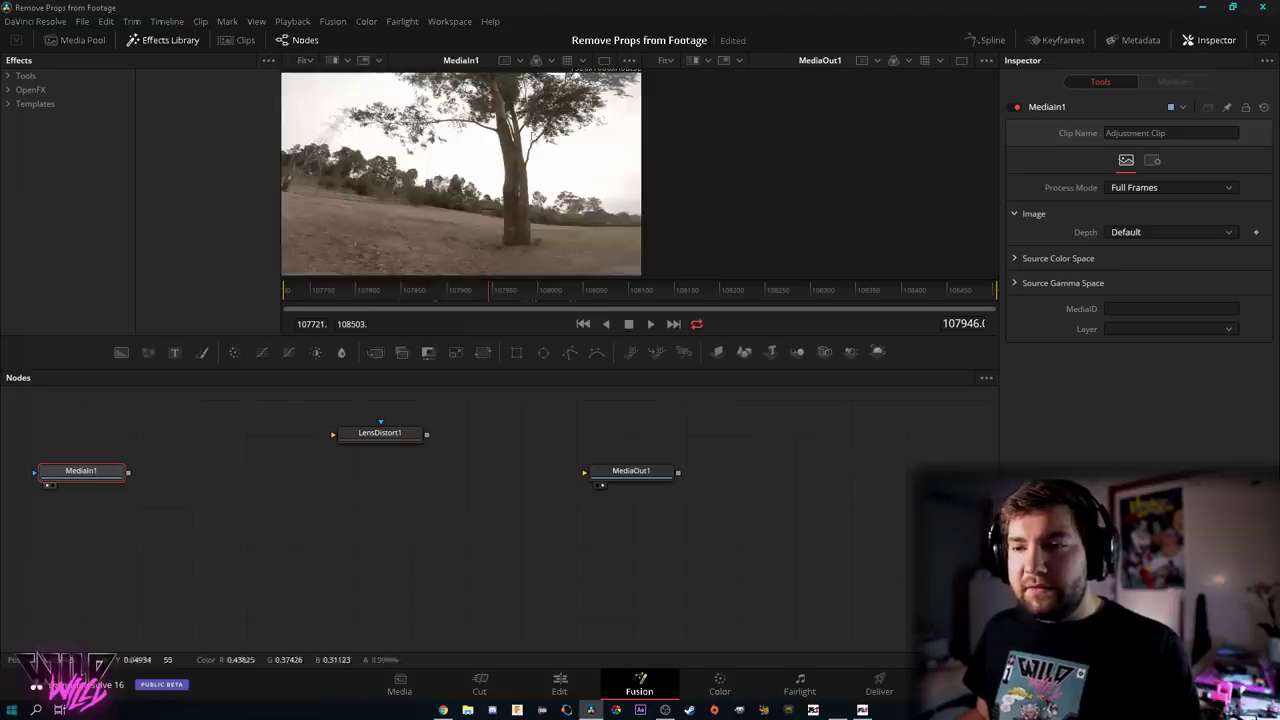
key(space)
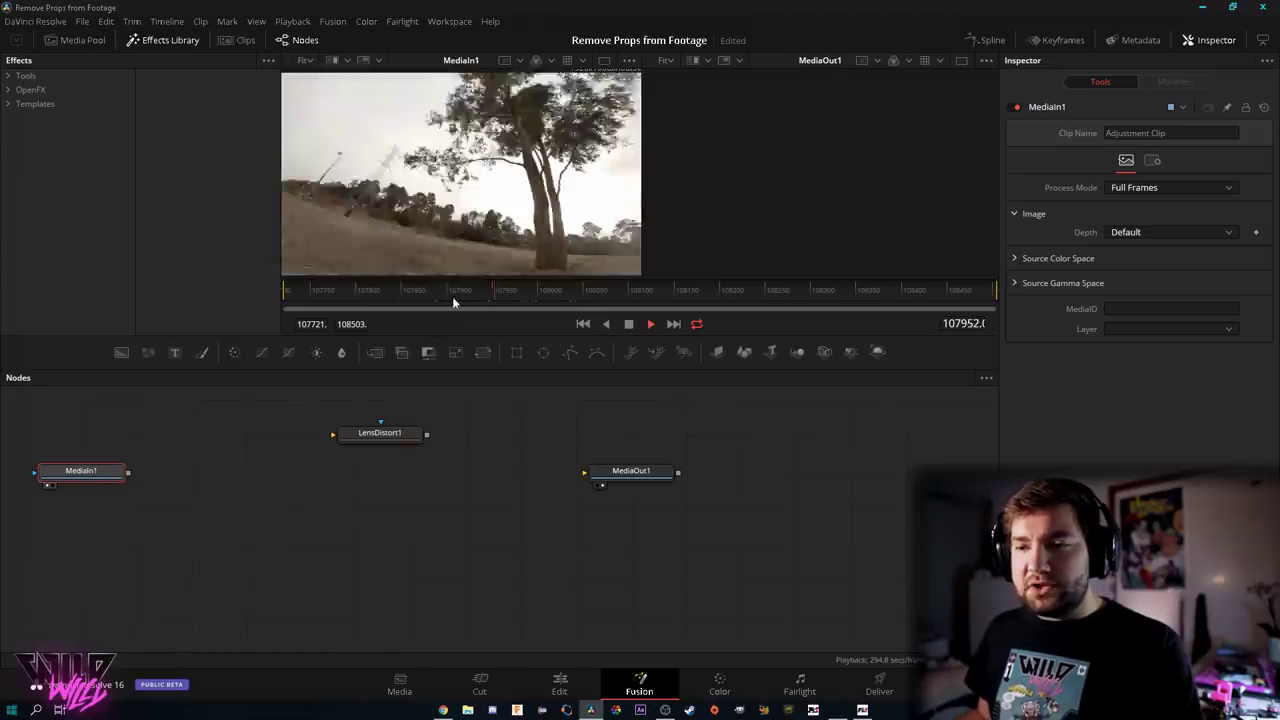
click(655, 466)
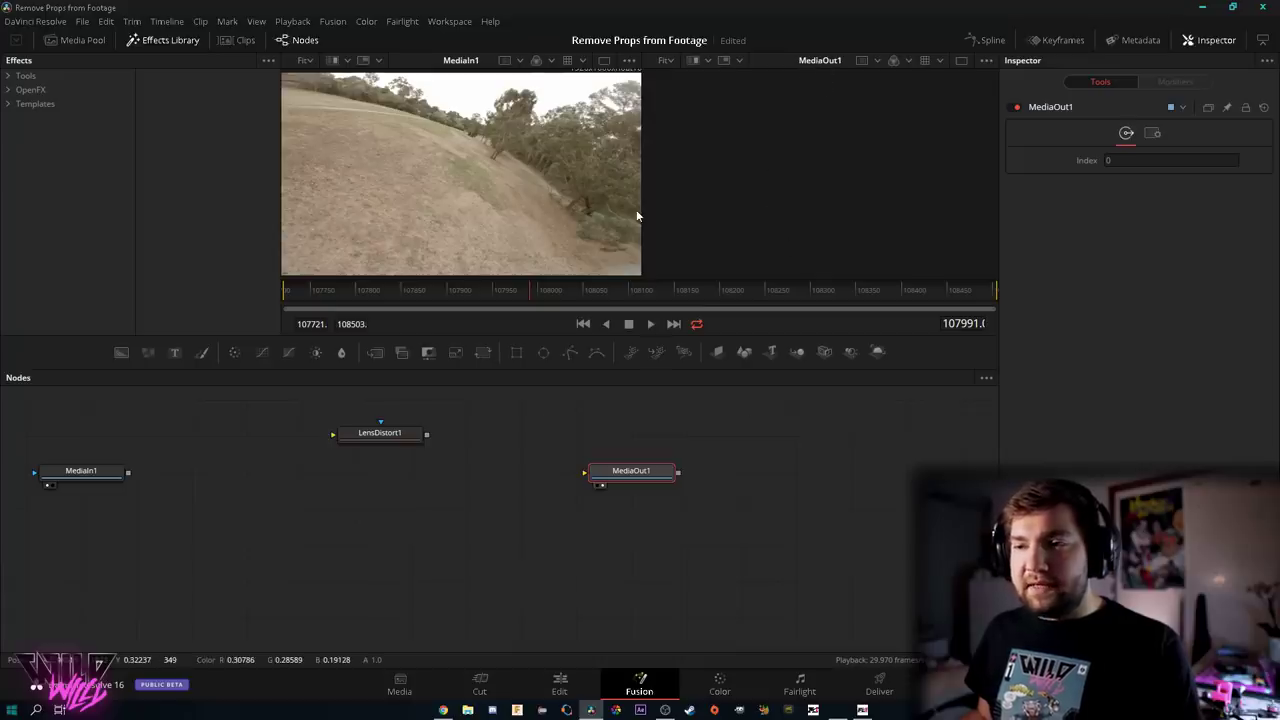
- Place the Lens Distort node in line between MediaIn1 and MediaOut1 and connect it to both
drag(380, 435, 372, 471)
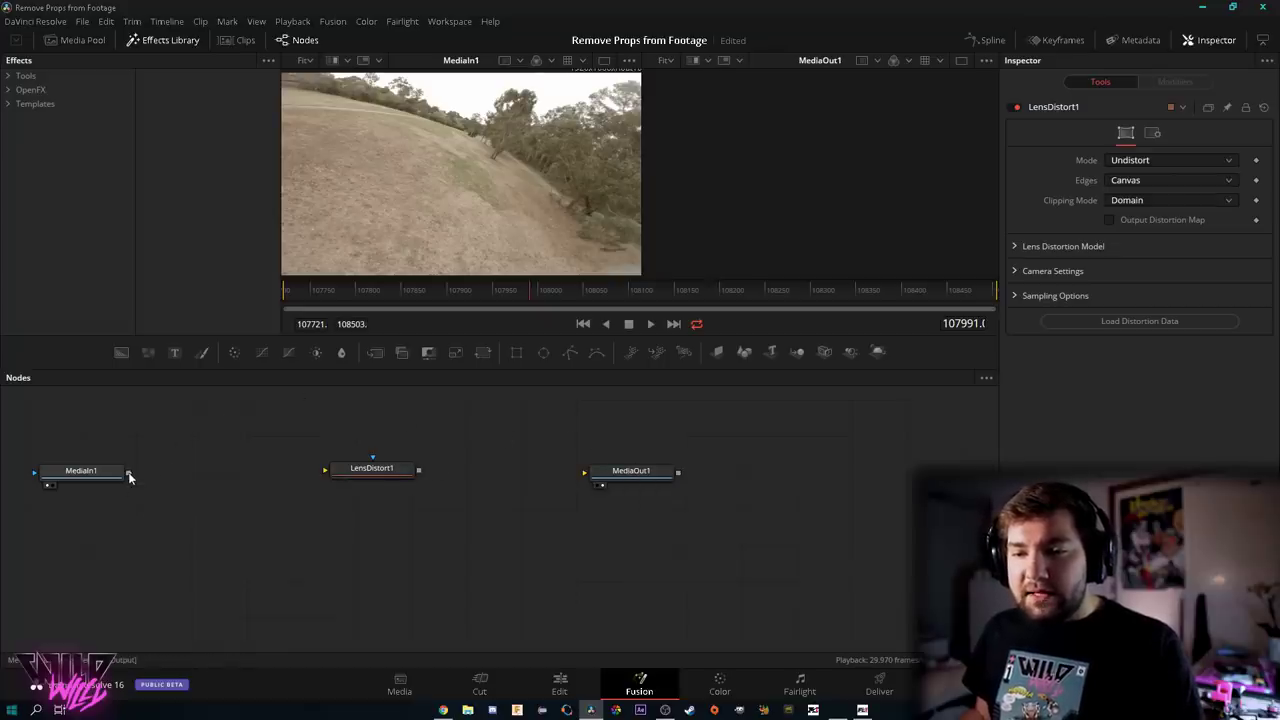
drag(128, 476, 384, 471)
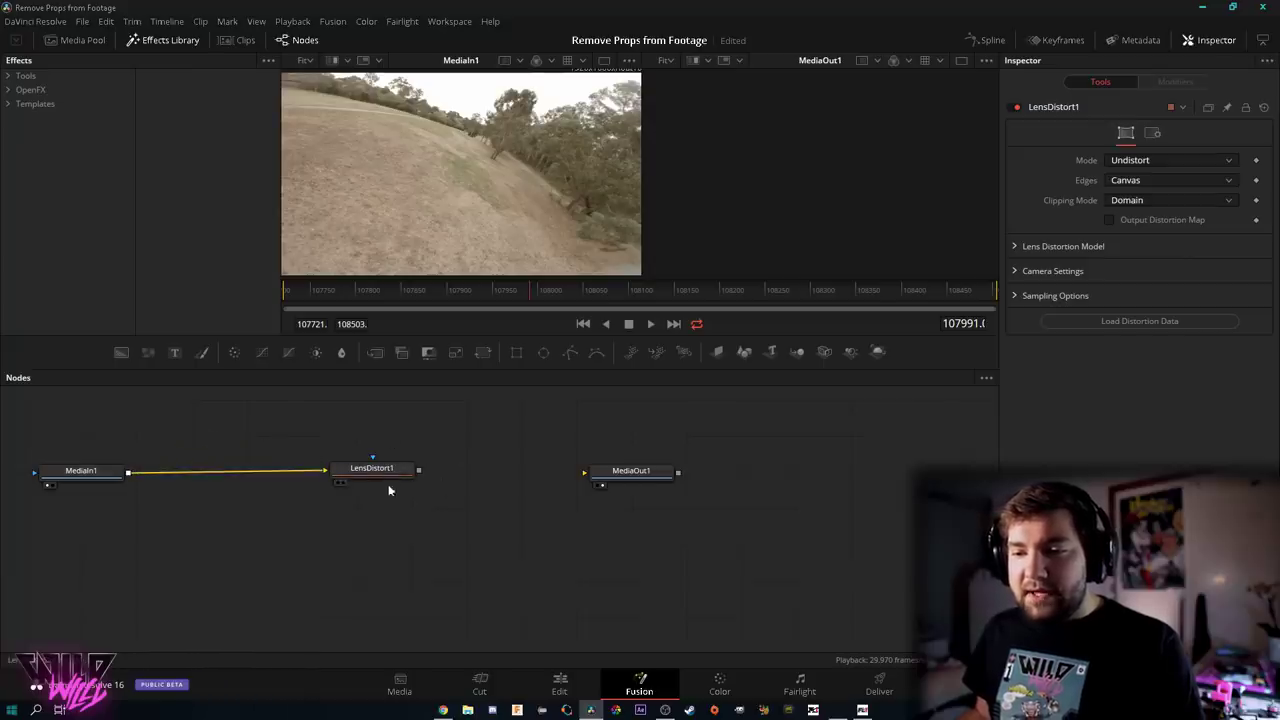
drag(420, 470, 643, 481)
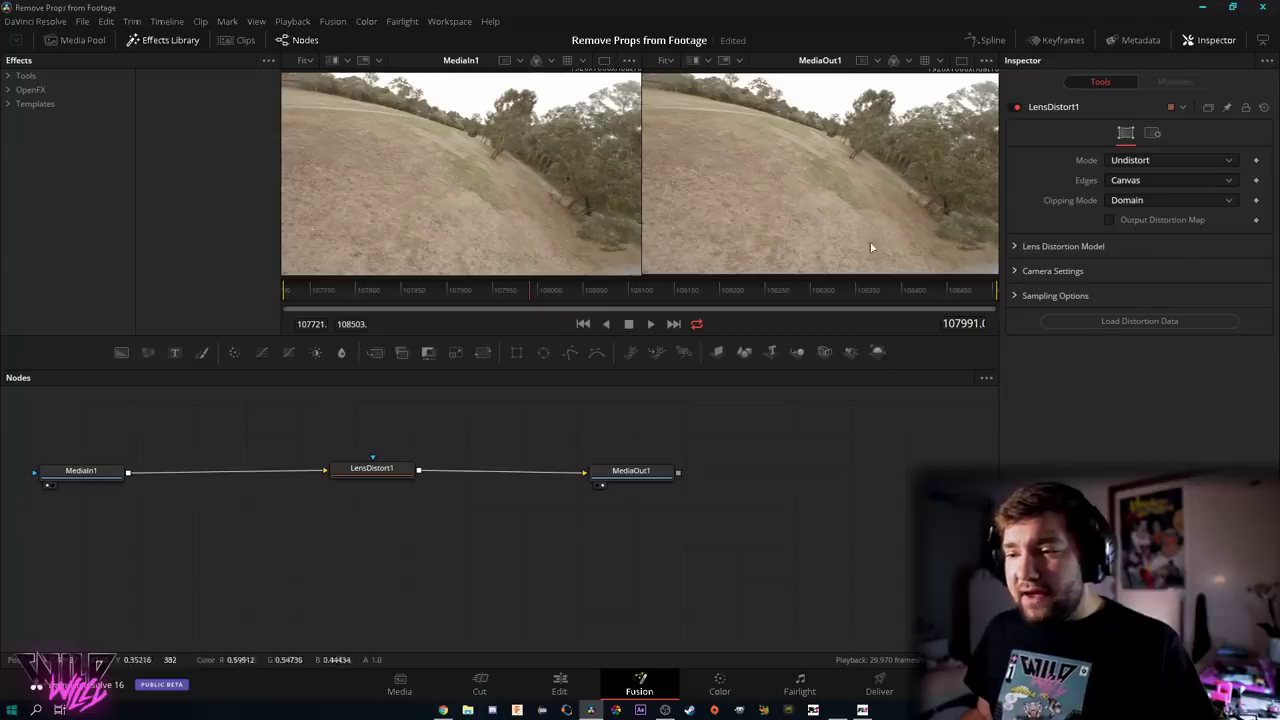
- Go to frame 108032 and expand the Lens Distortion Model settings of the LensDistort1 node
mouse_move(560, 291)
mouse_down()
mouse_move(543, 292)
mouse_move(581, 293)
mouse_move(567, 297)
mouse_up()
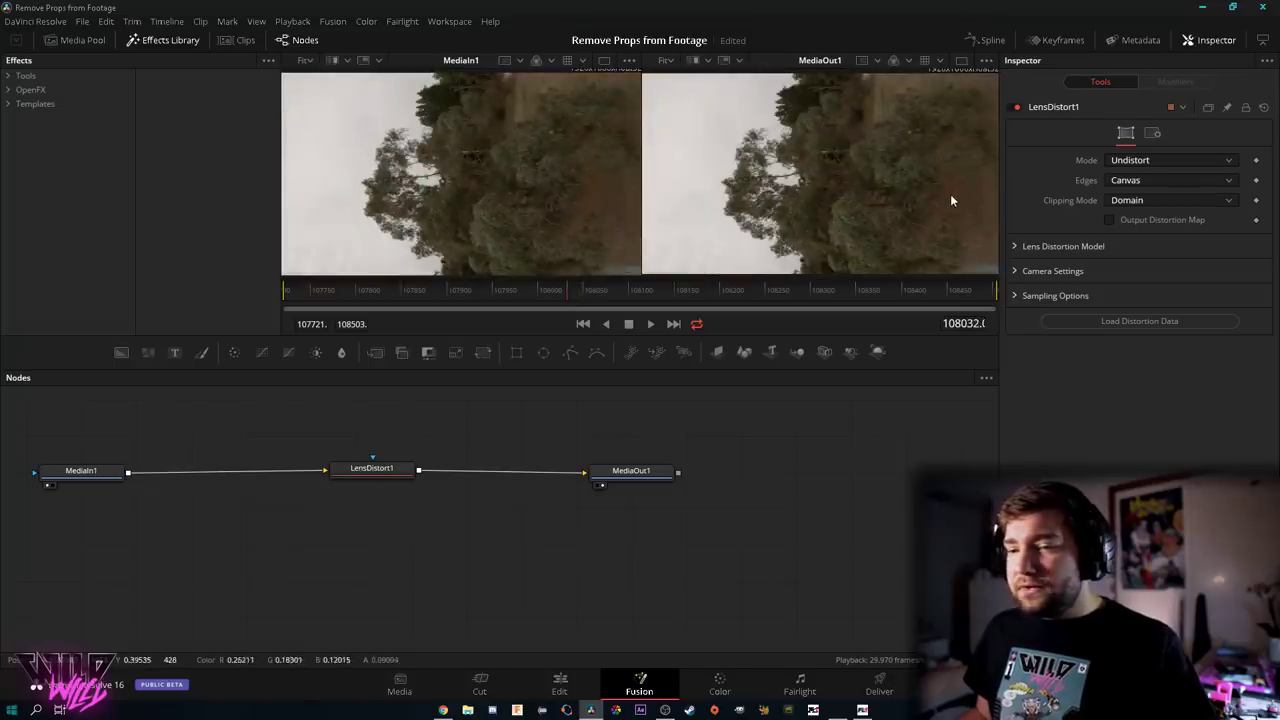
click(378, 476)
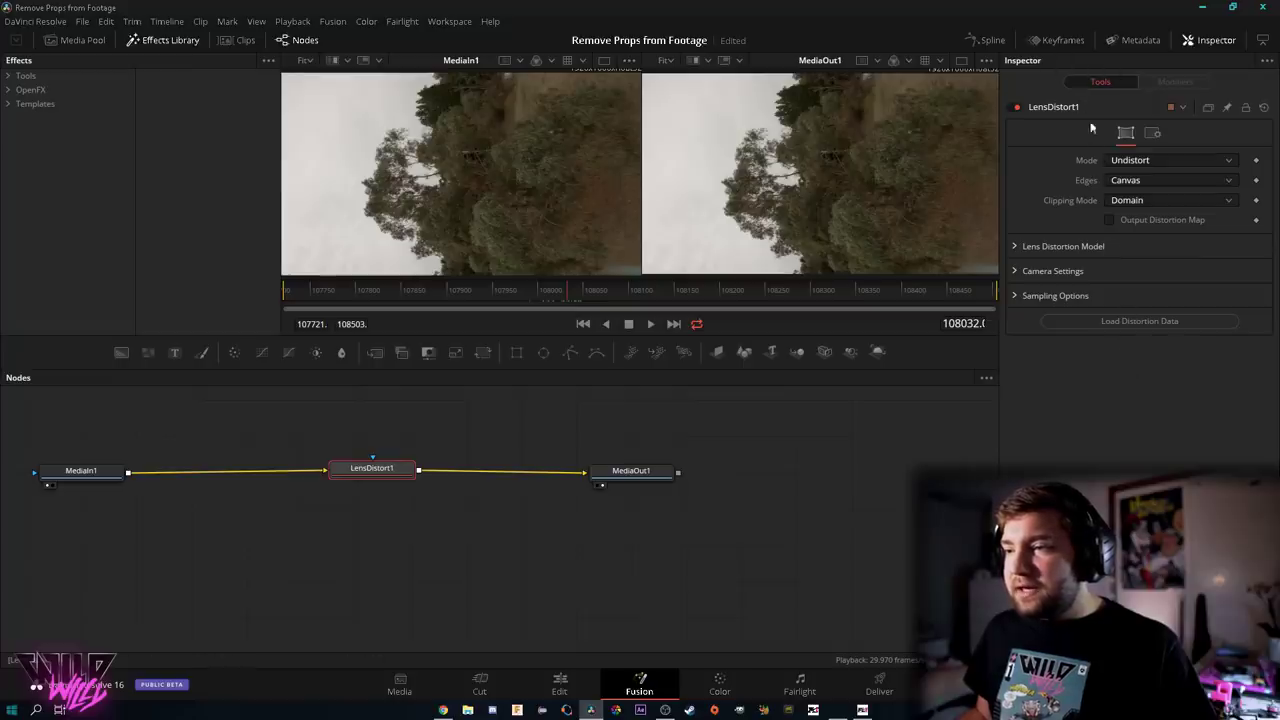
click(1027, 246)
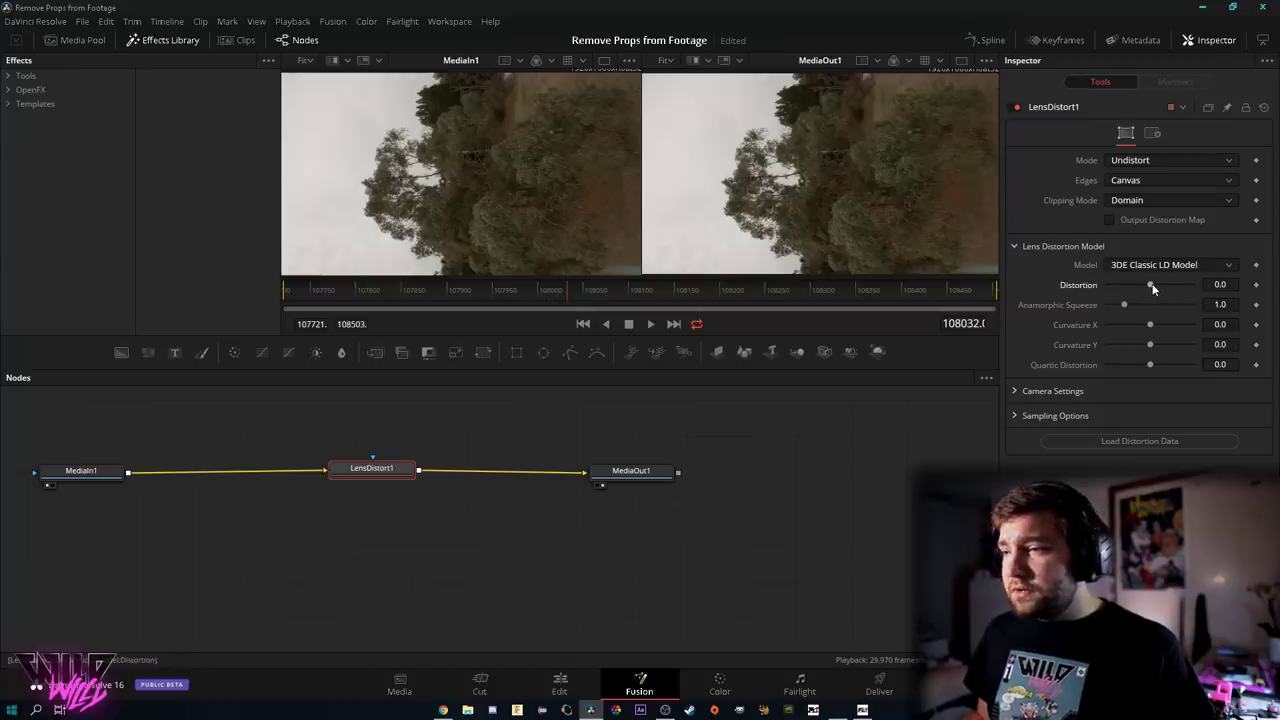
- Set the Lens Distort node's Distortion to 0.143 and play back the footage from frame 107721
drag(1153, 285, 1165, 286)
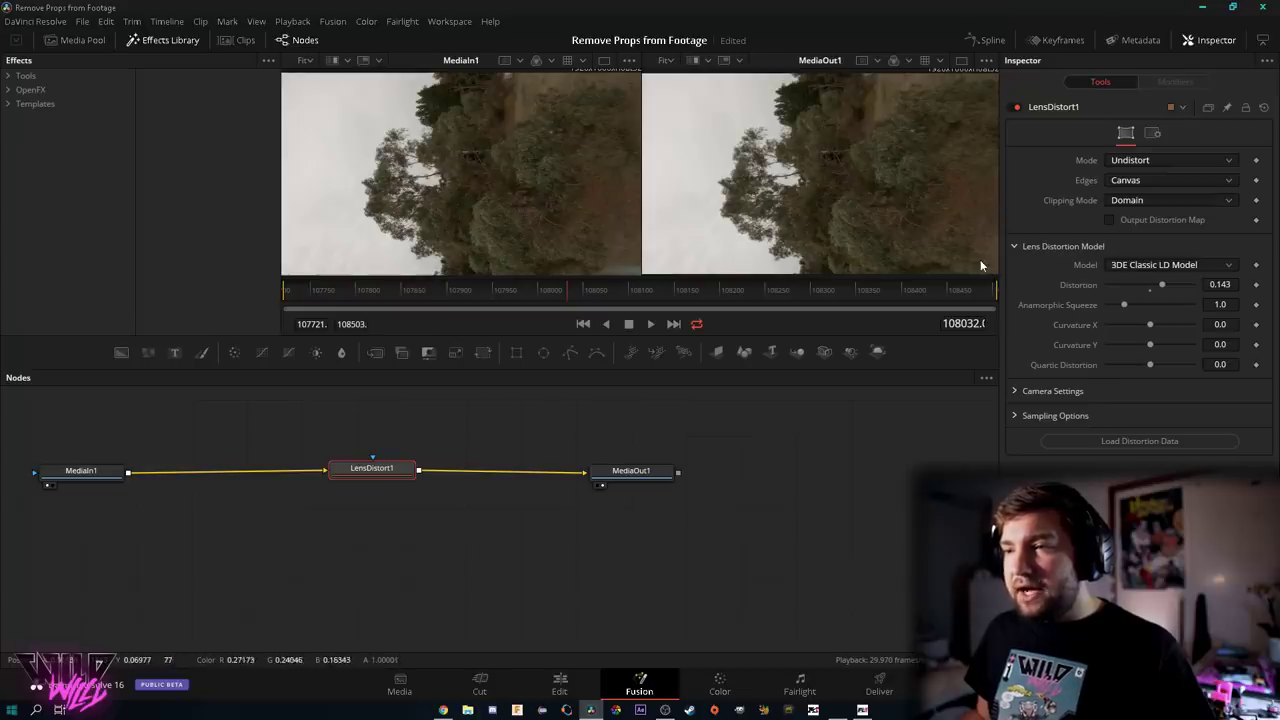
drag(566, 289, 278, 293)
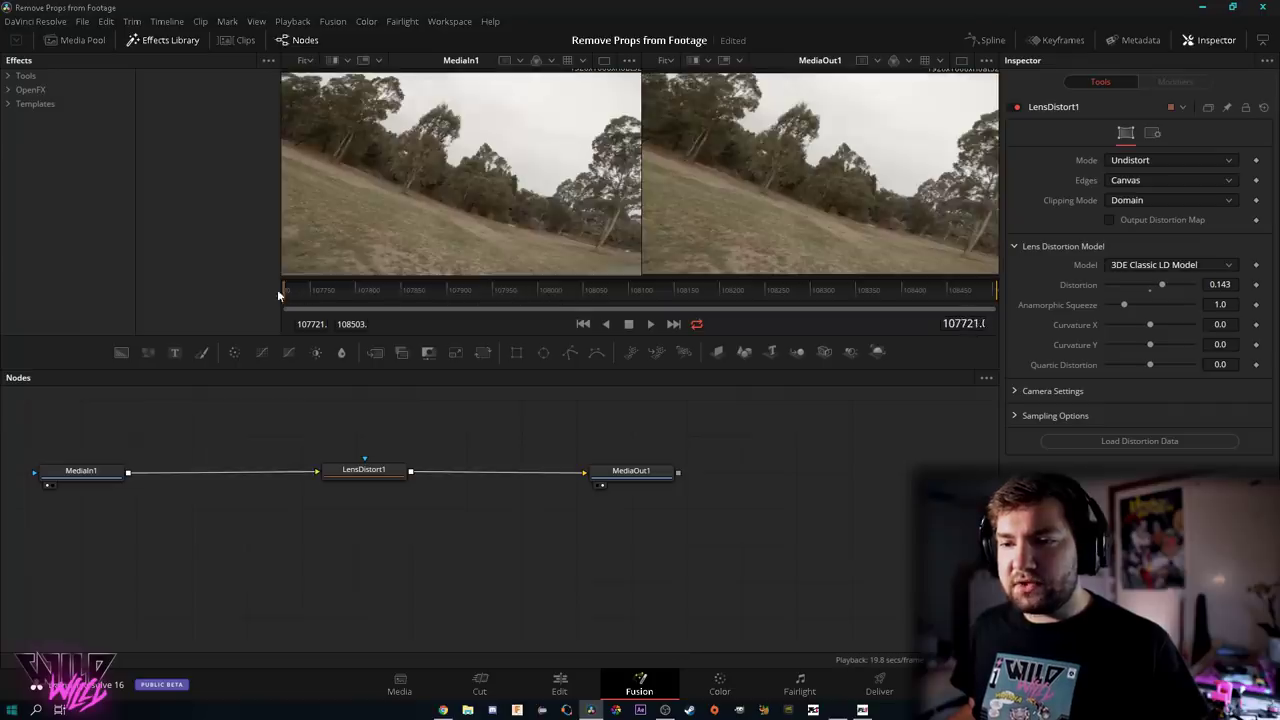
click(652, 324)
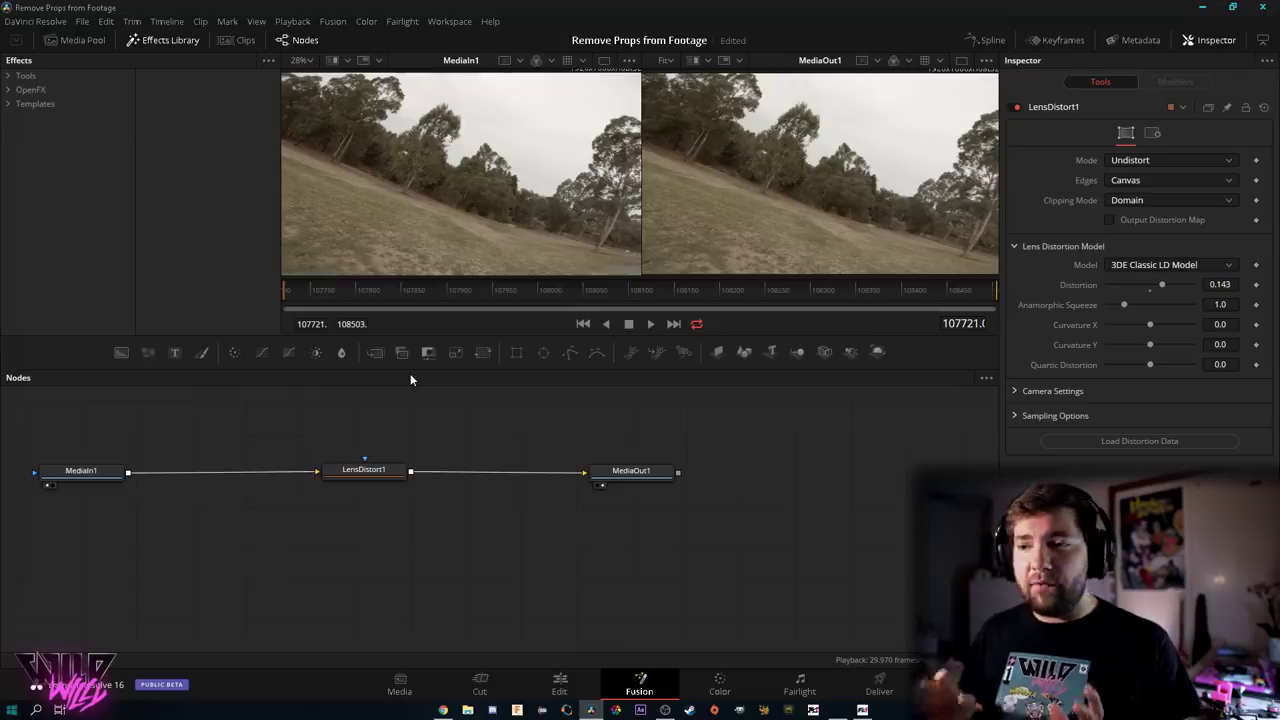
key(space)
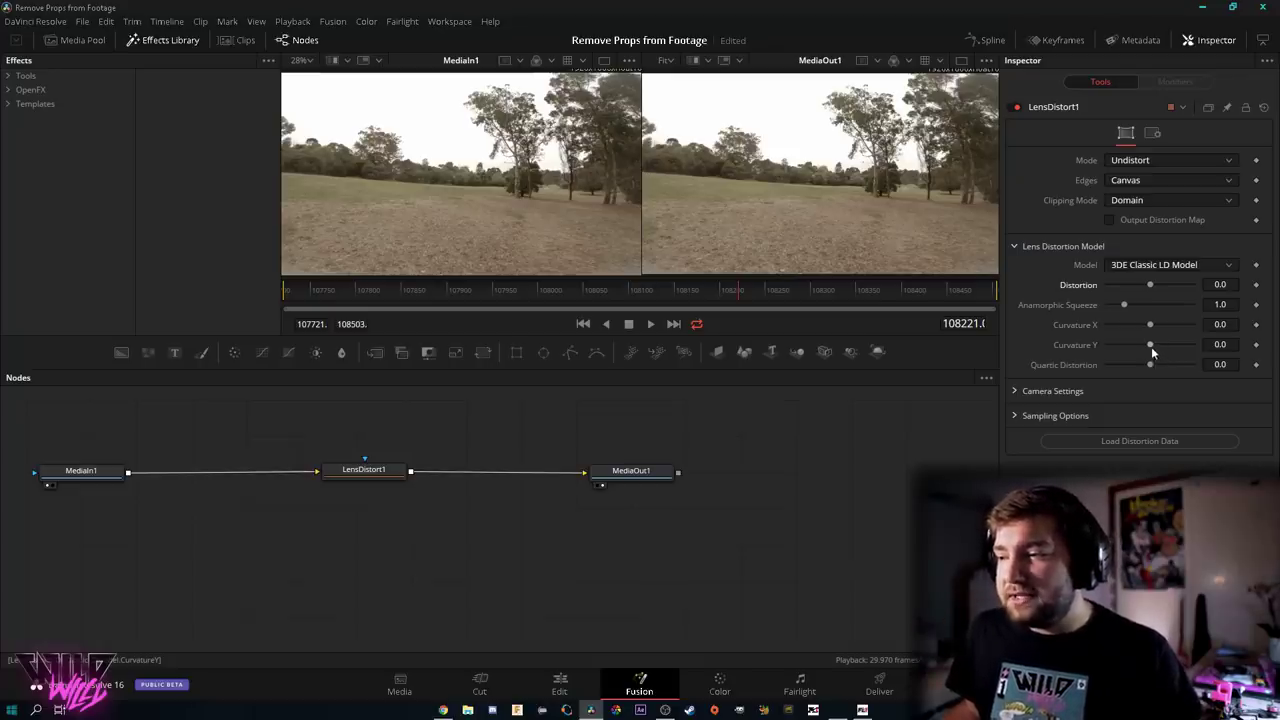
- Set the Lens Distort node's Curvature Y to 0.183 and play back the footage to compare the original with the output
drag(1152, 351, 1165, 351)
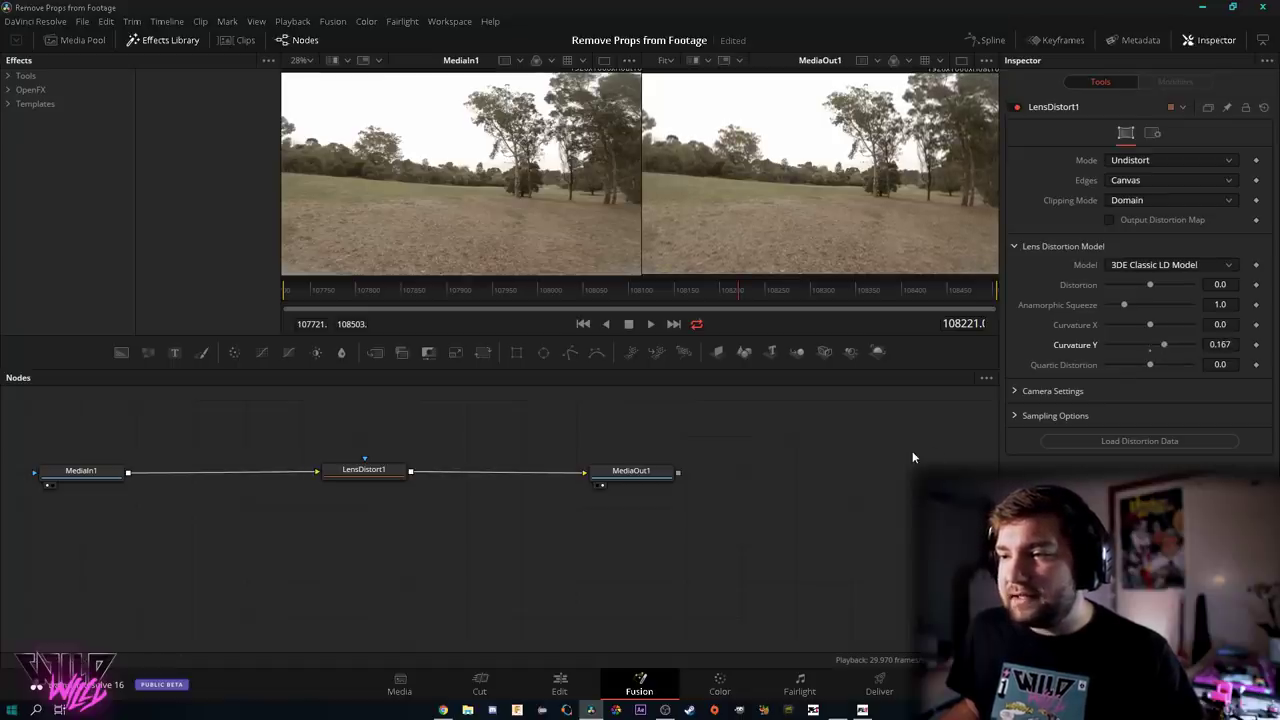
click(583, 323)
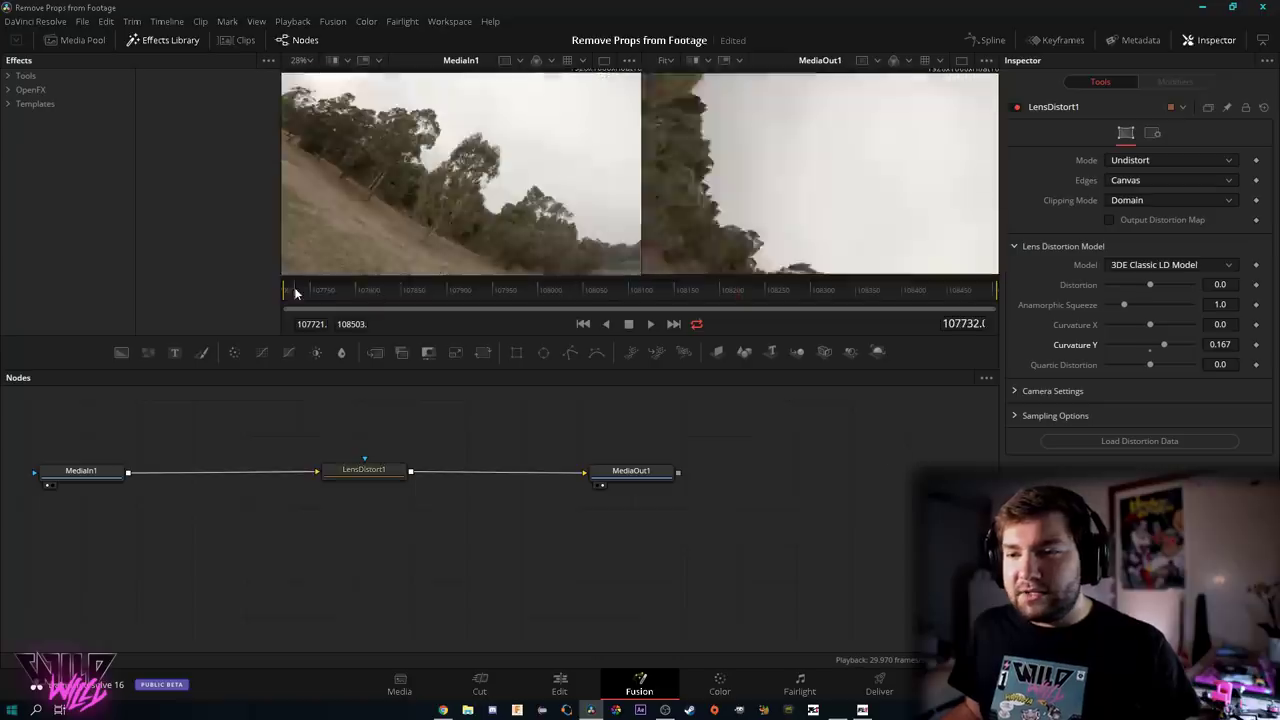
click(650, 325)
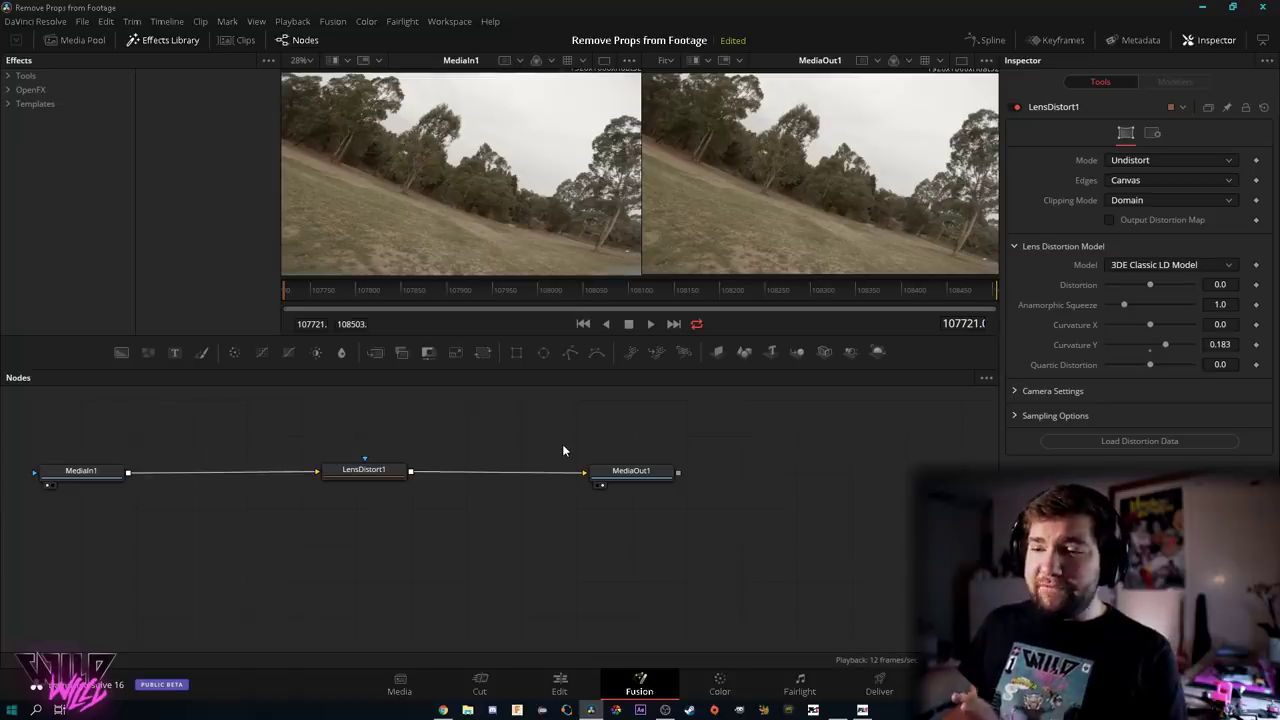
click(315, 291)
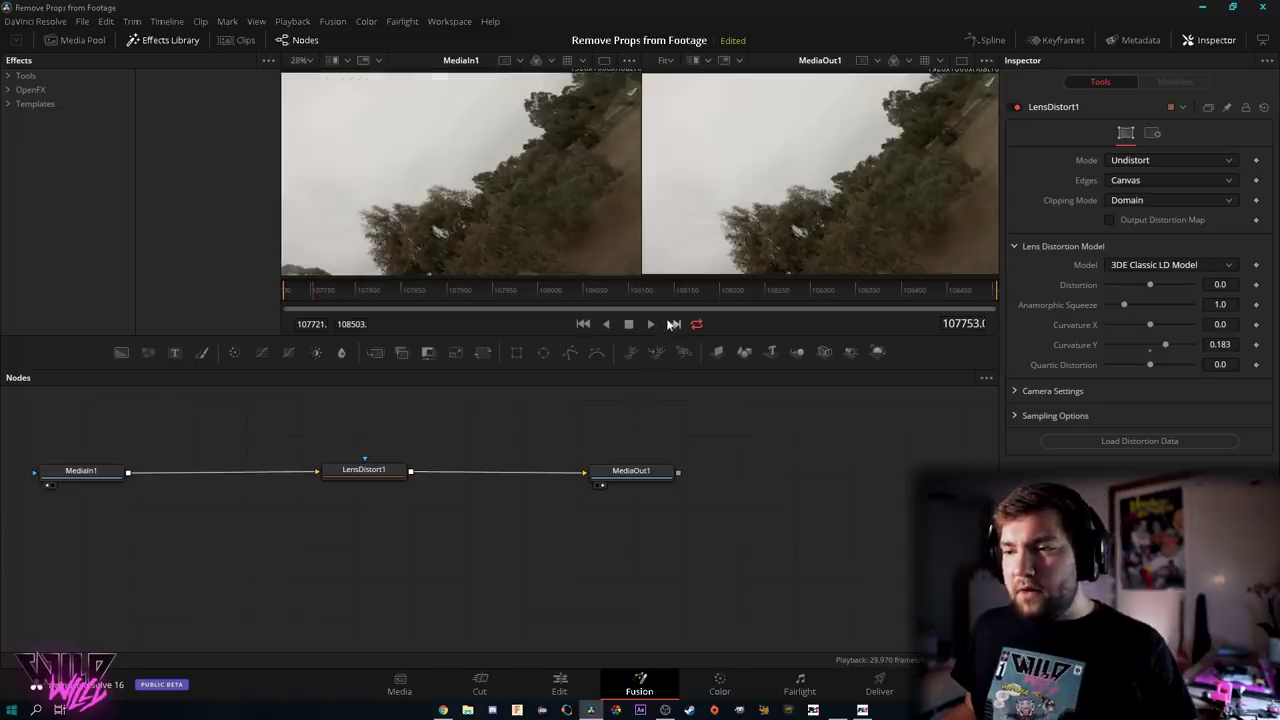
click(652, 323)
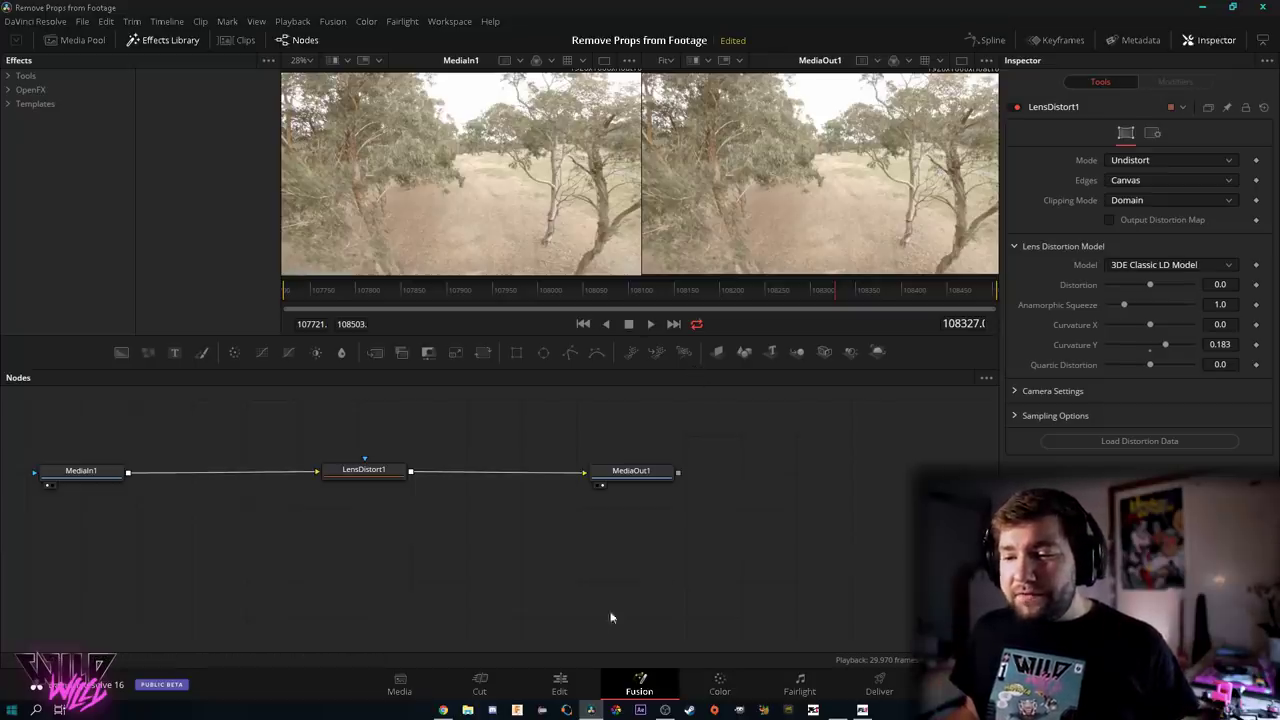
- Return to the Edit page and select the adjustment clip on track V2
click(559, 683)
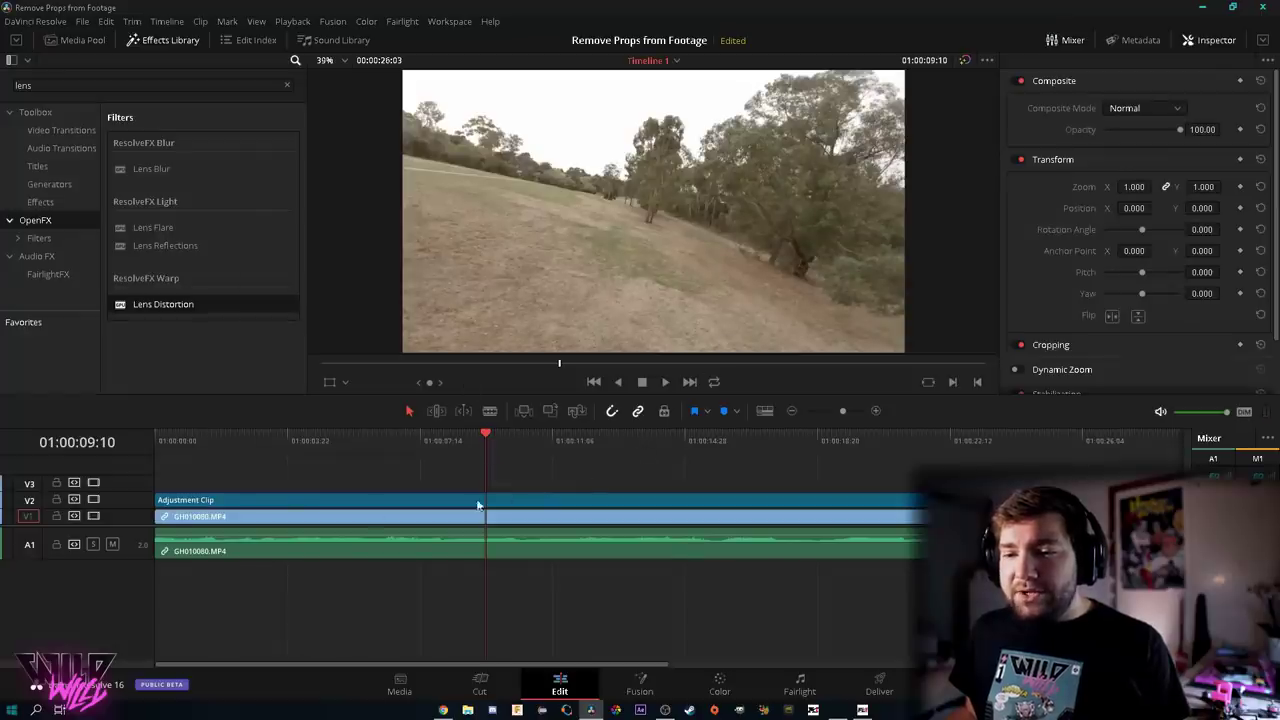
click(265, 500)
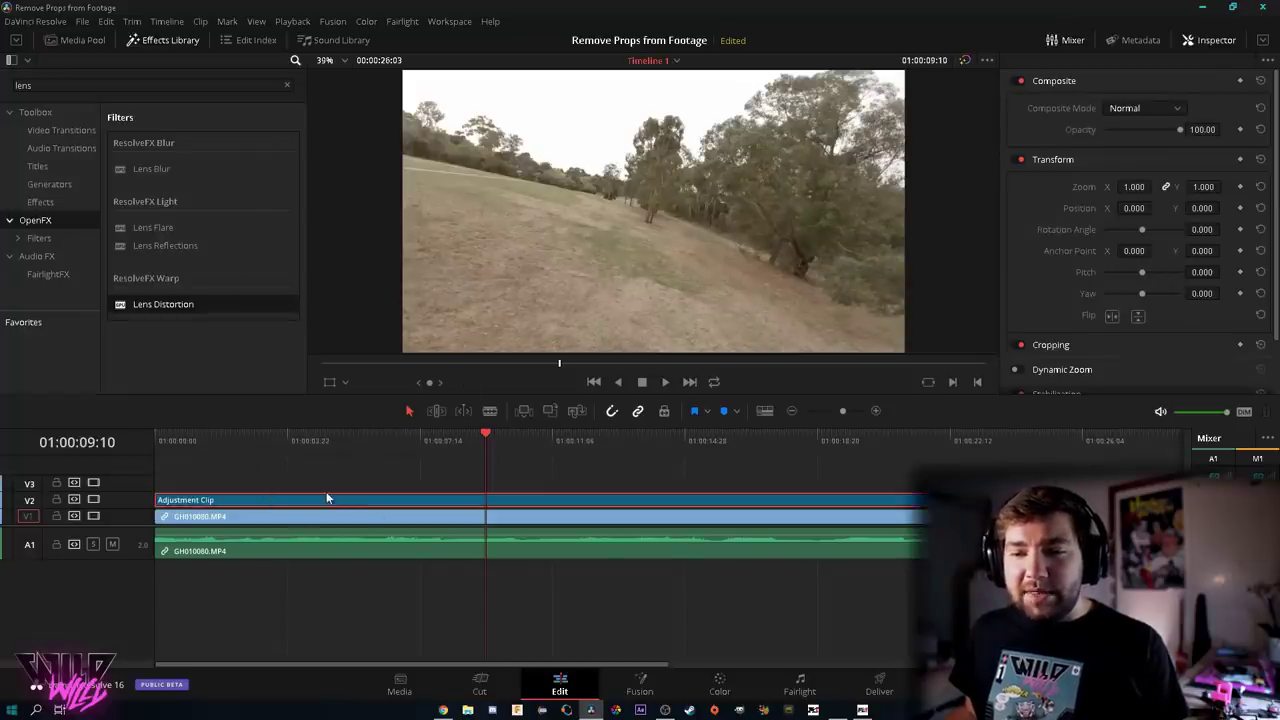